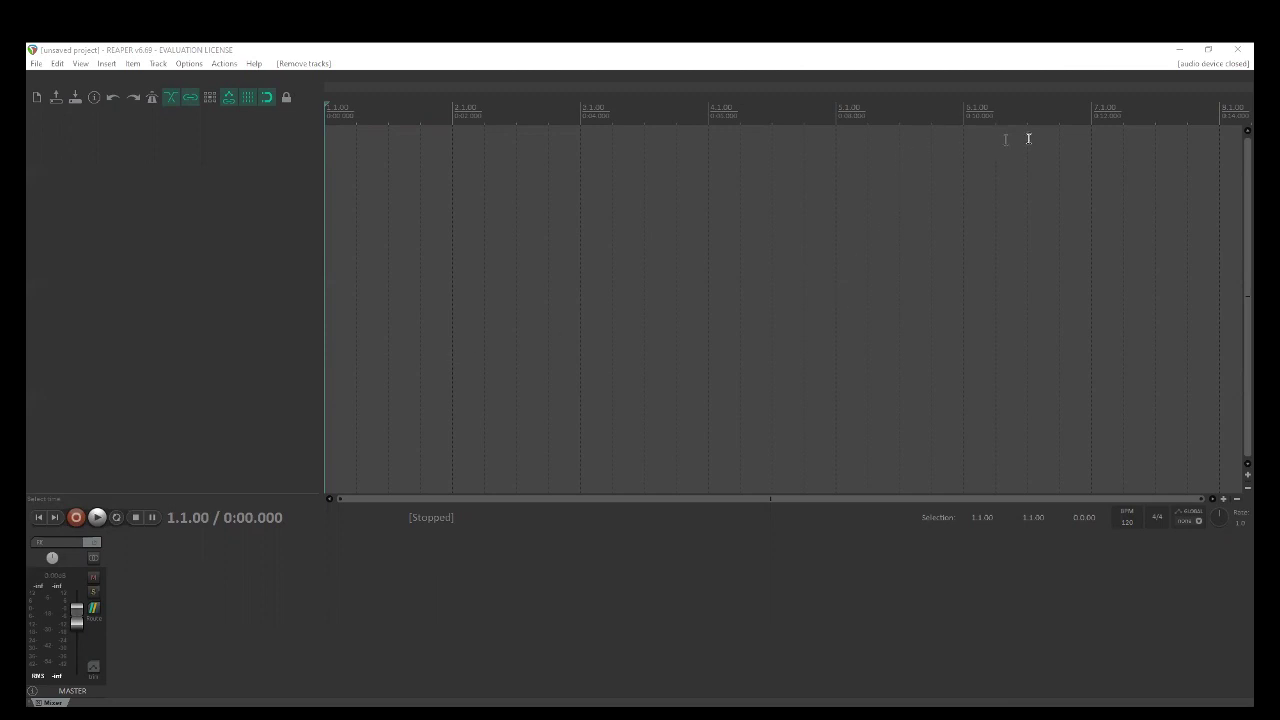
Open the audio device preferences and confirm the ASIO system with the UMC ASIO Driver and inputs In 1 to In 4.
left_click(1189, 68)
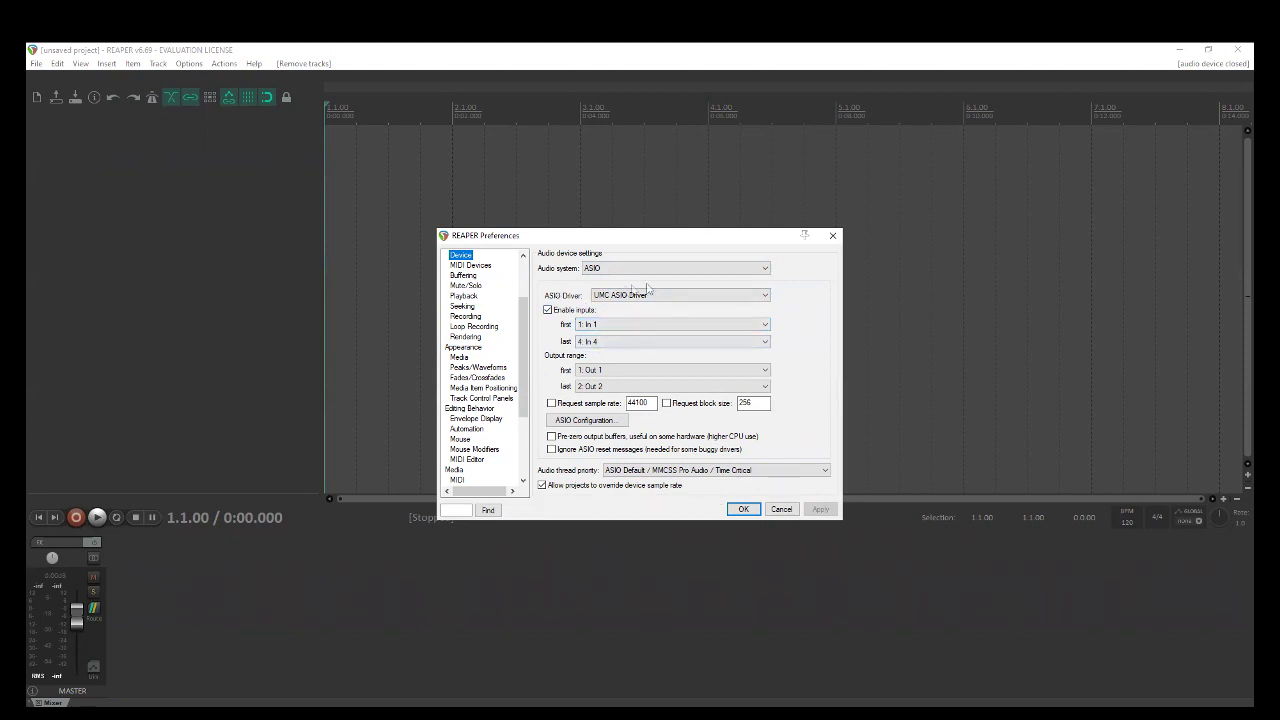
left_click(743, 511)
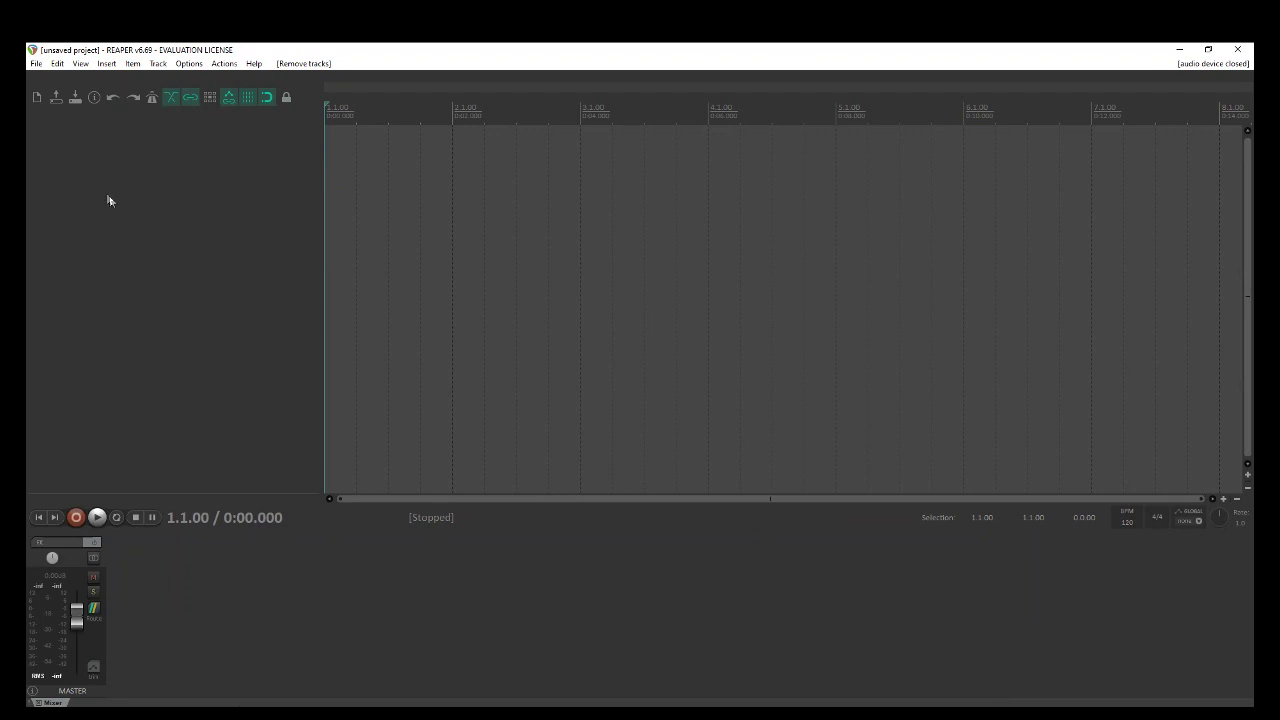
Insert a new track in the empty project and increase its height.
left_click(104, 64)
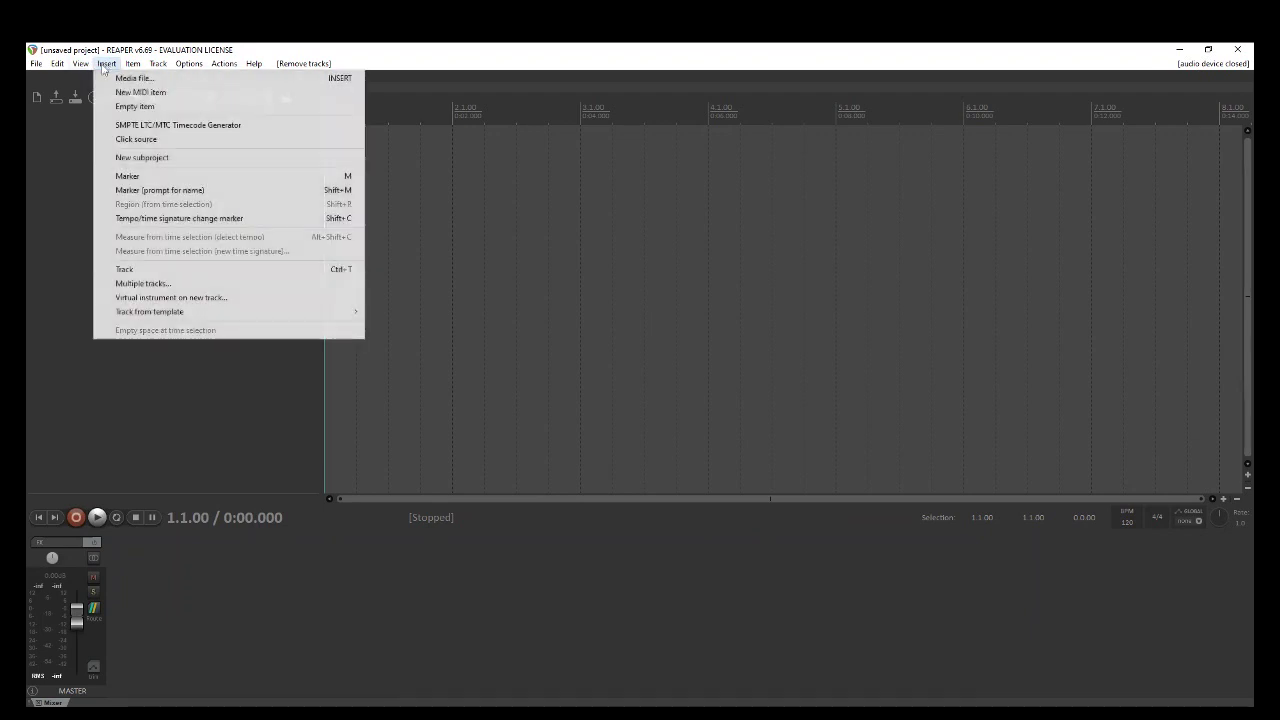
mouse_move(153, 70)
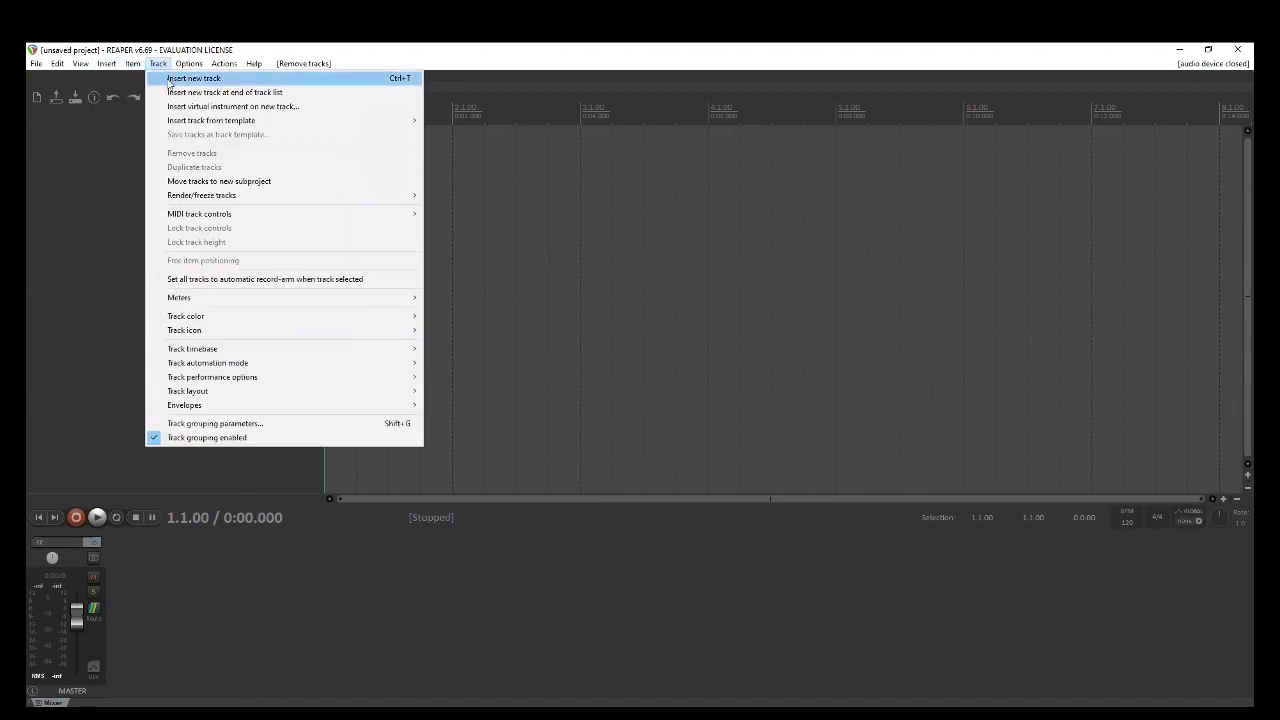
left_click(100, 190)
right_click(96, 180)
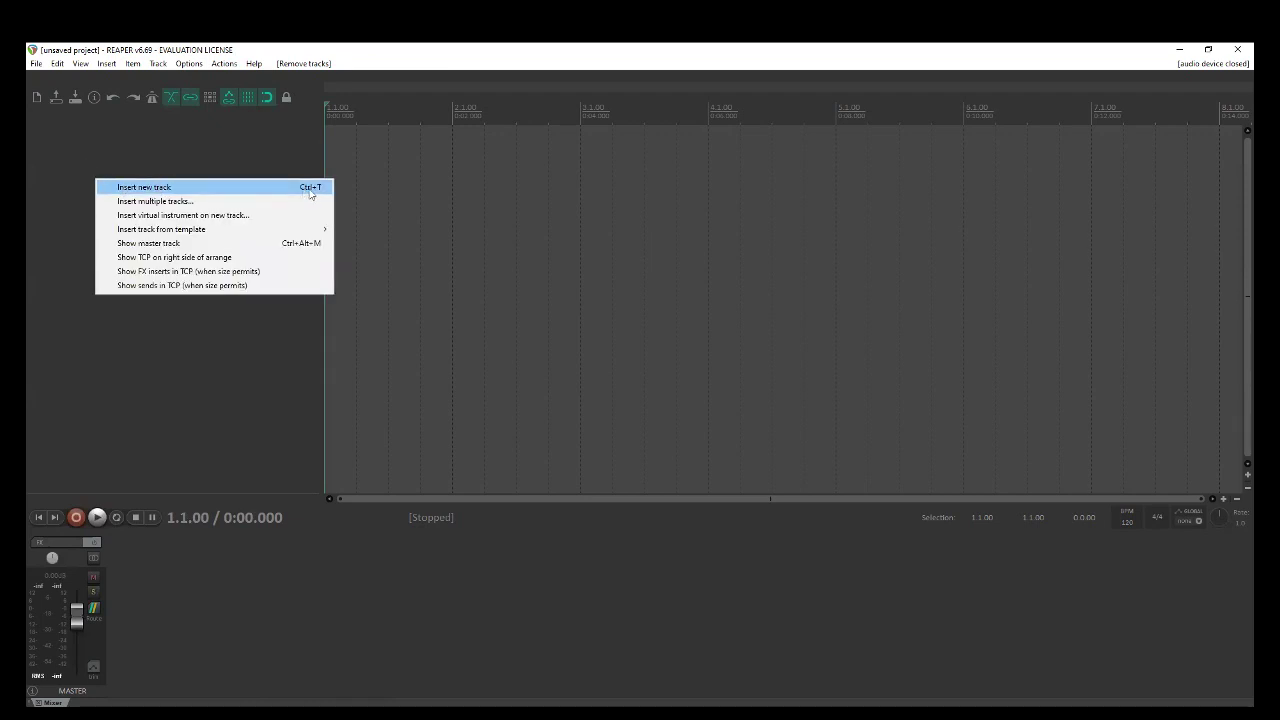
left_click(143, 188)
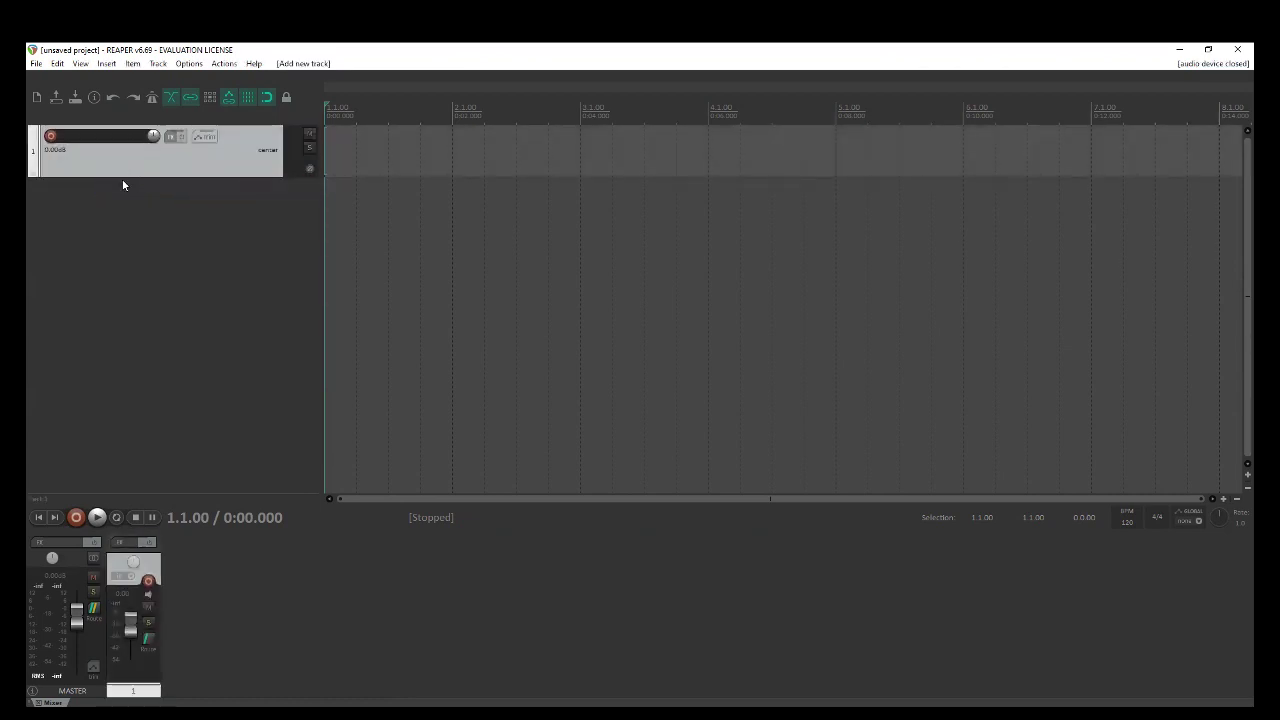
left_click(130, 170)
left_click_drag(64, 176, 67, 213)
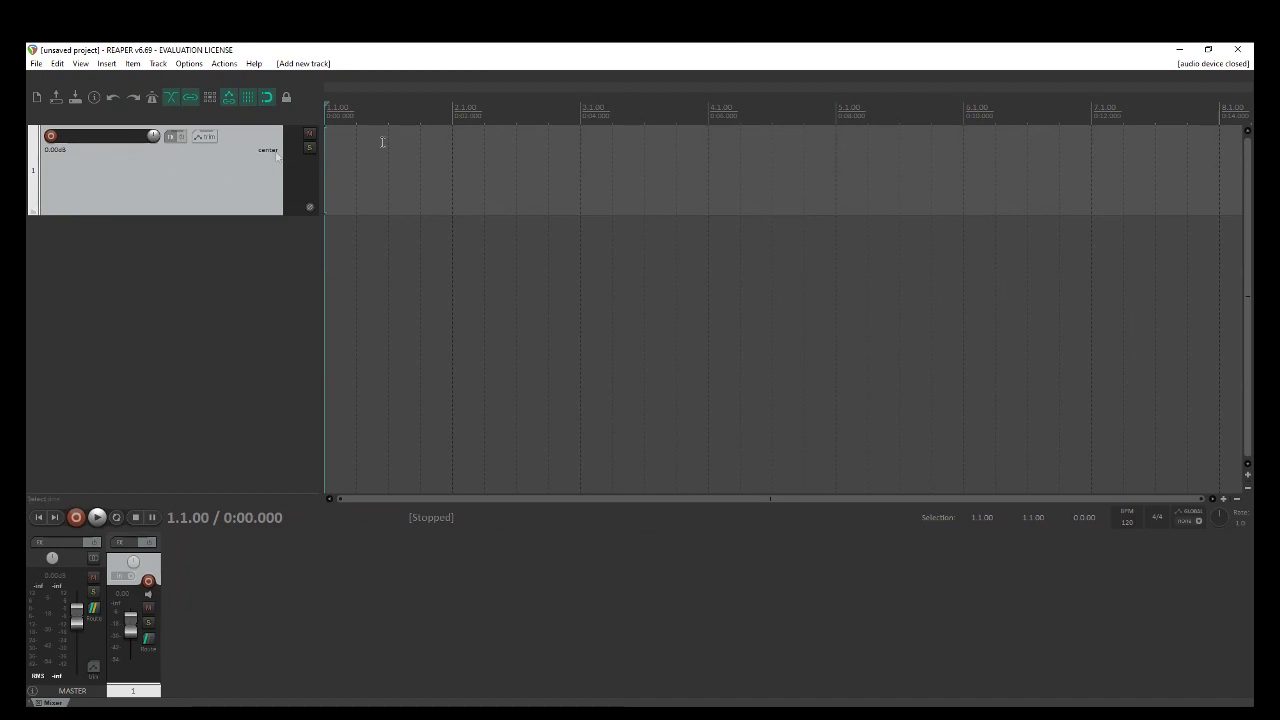
Name the new track "Locución".
double_click(86, 137)
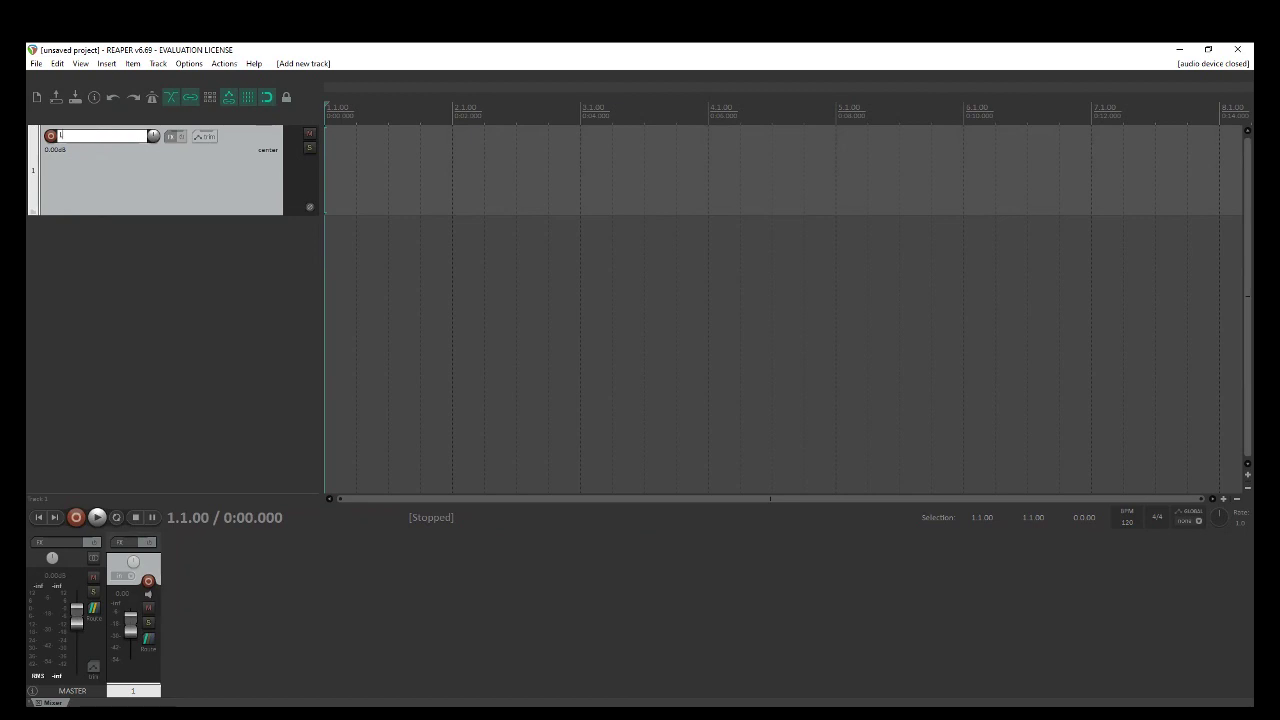
type("Locución")
left_click(110, 268)
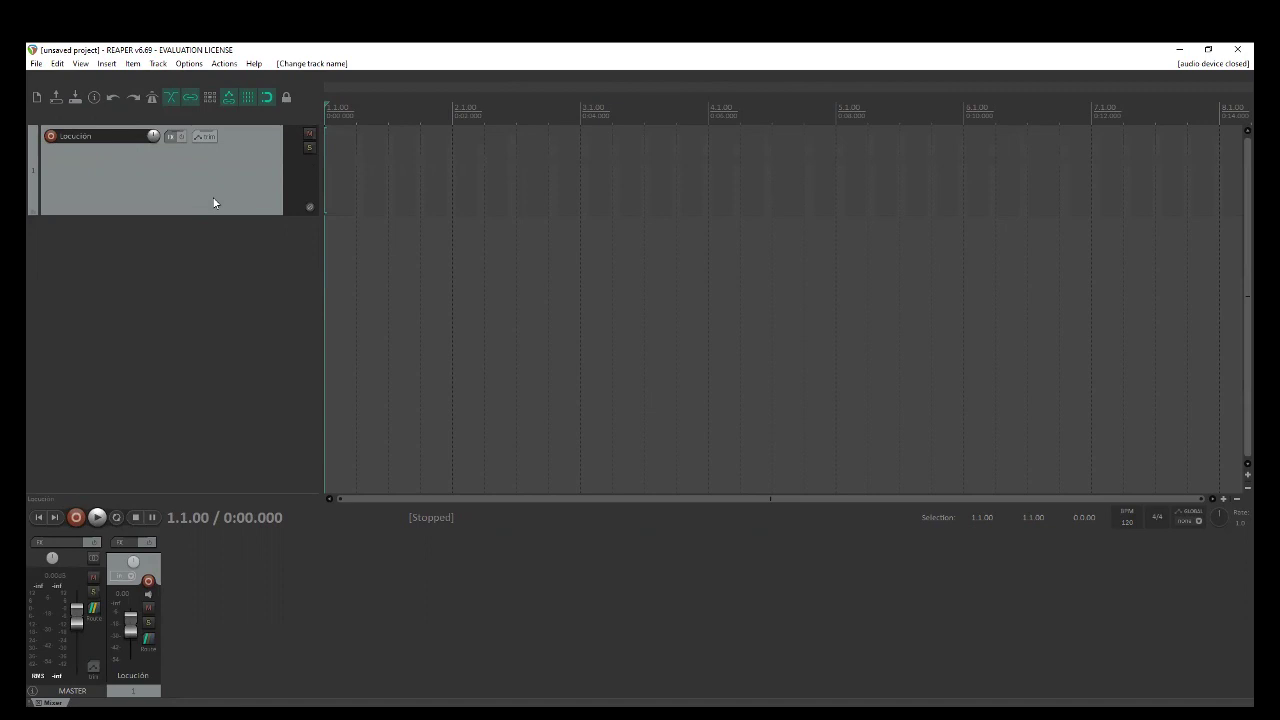
Arm the Locución track for recording and enlarge its height to fill most of the track area.
left_click(50, 136)
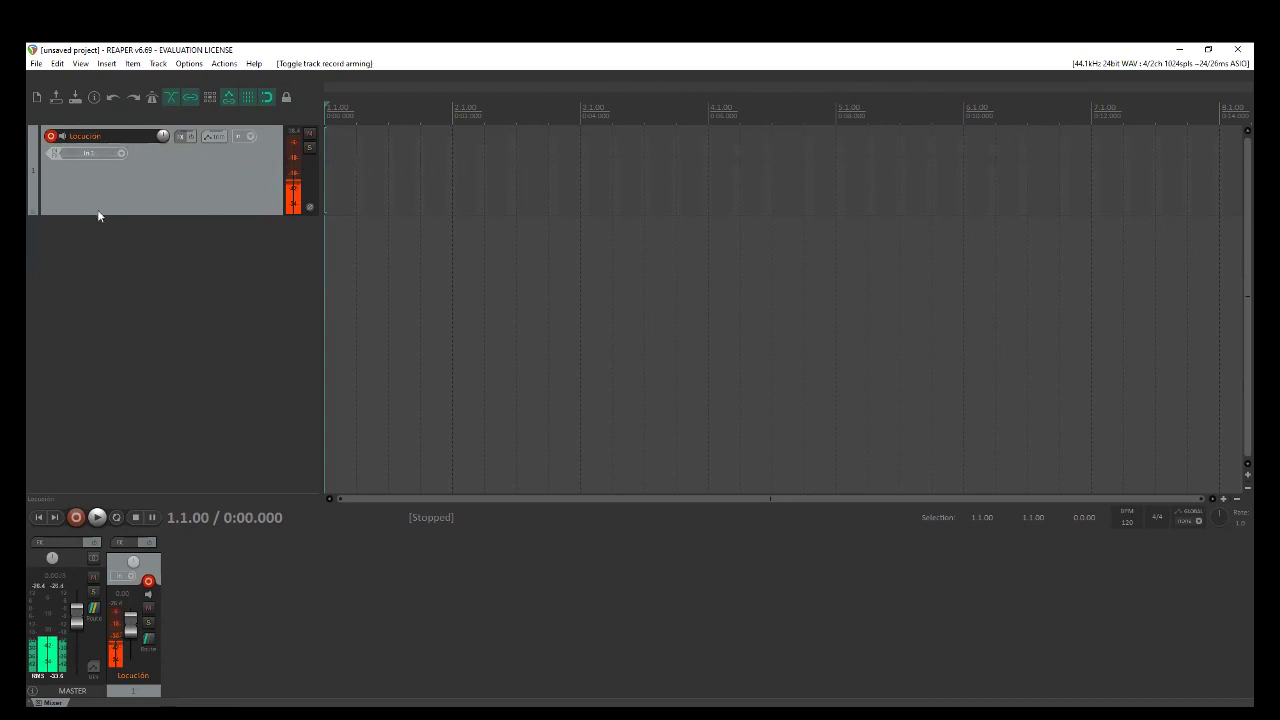
left_click_drag(97, 213, 55, 437)
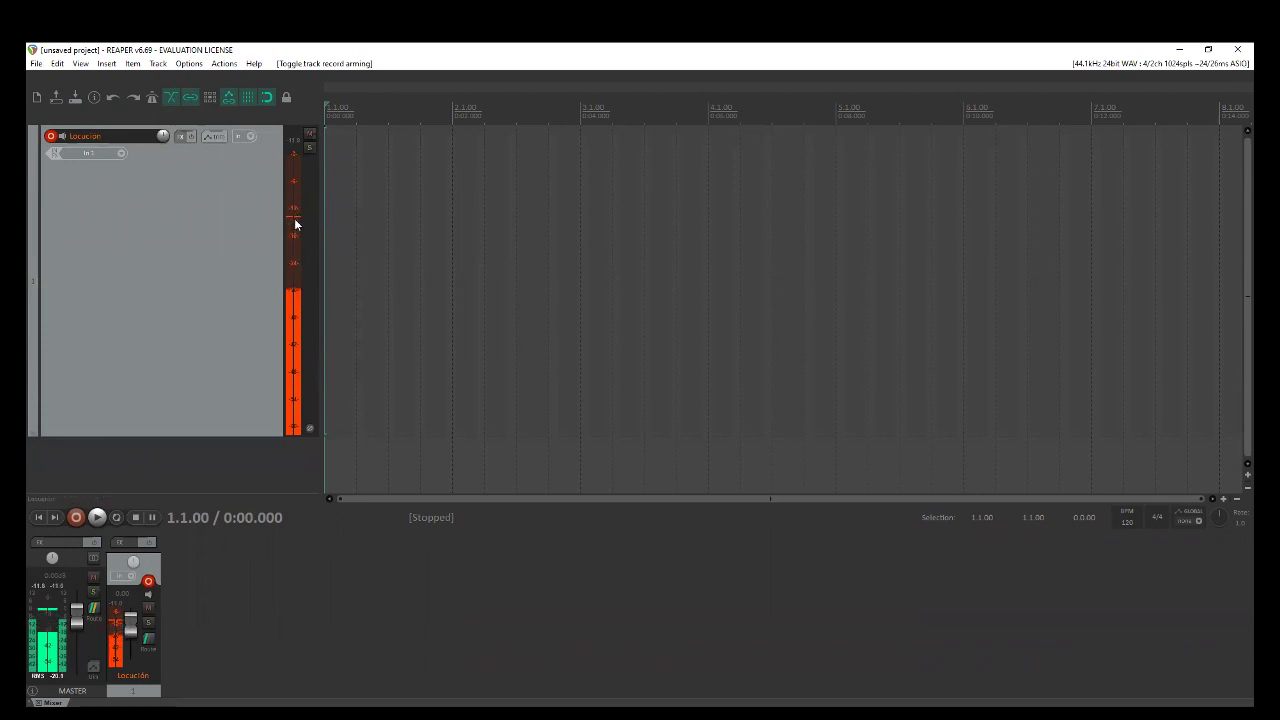
Examine the mono input options available for the Locución track and leave In 1 selected.
left_click(122, 155)
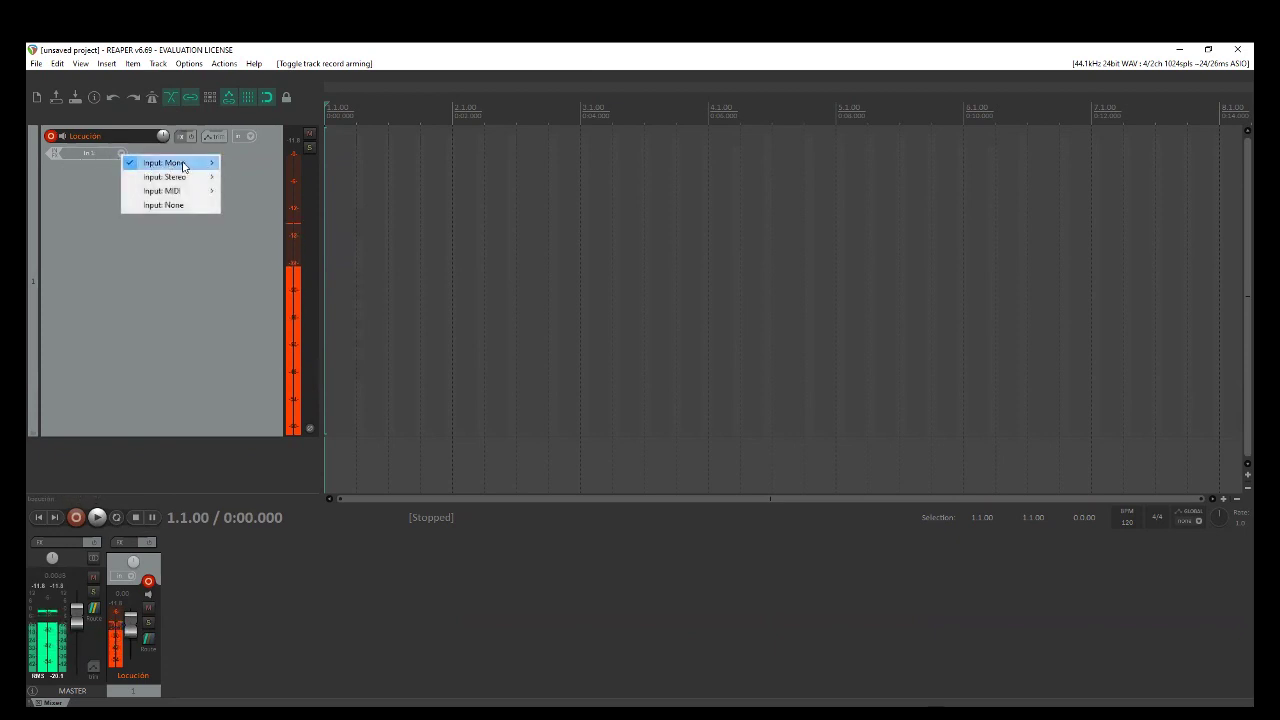
mouse_move(183, 166)
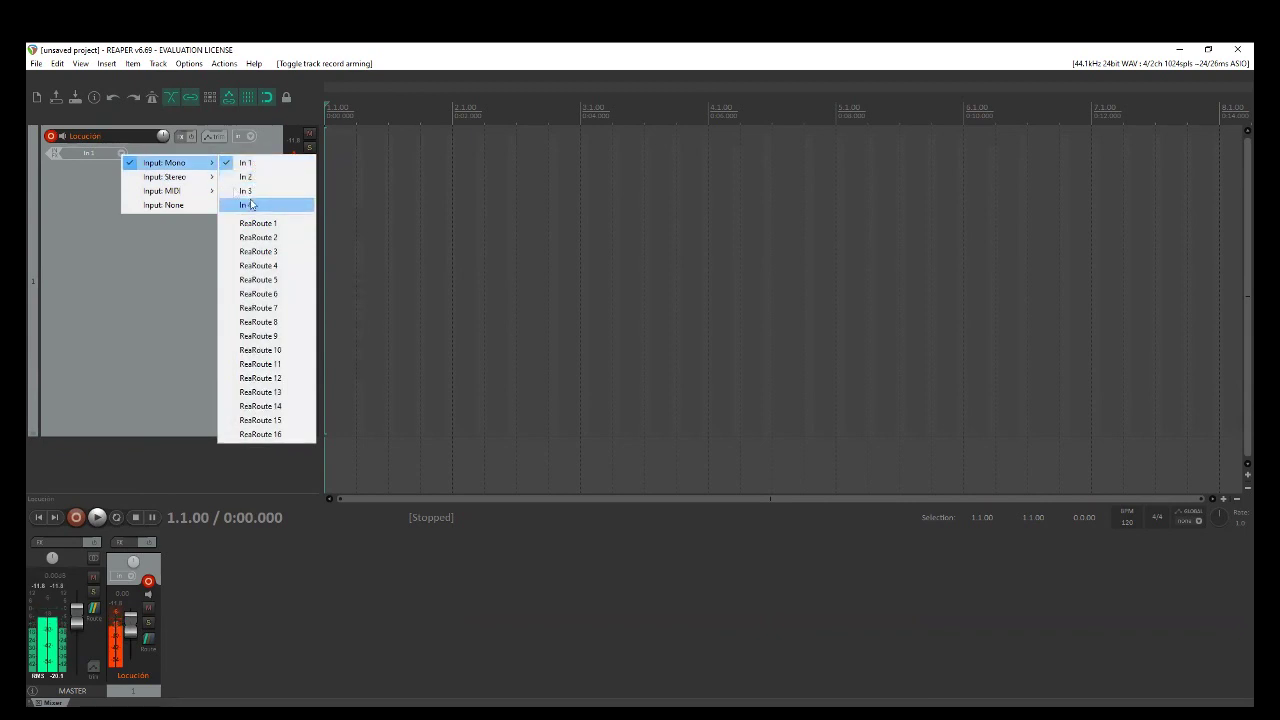
left_click(86, 181)
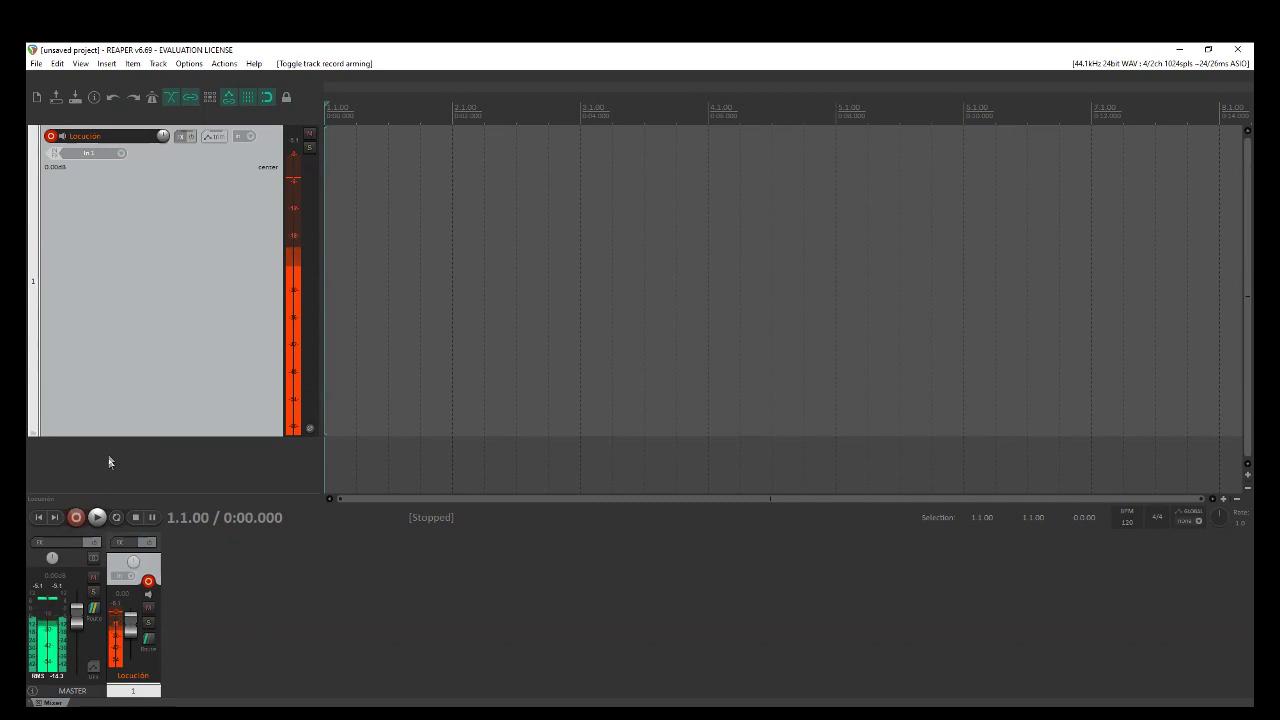
Record a take of about 12 seconds on the Locución track and return the cursor to the project start.
left_click(74, 516)
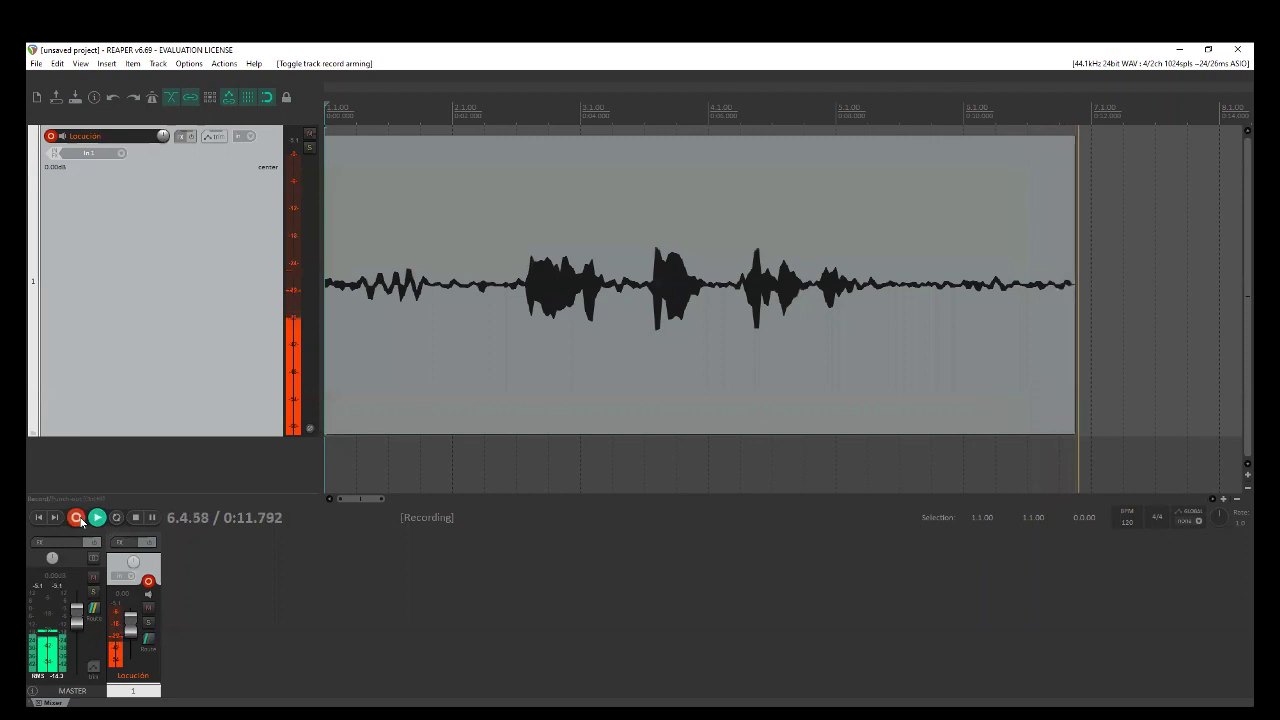
left_click(133, 518)
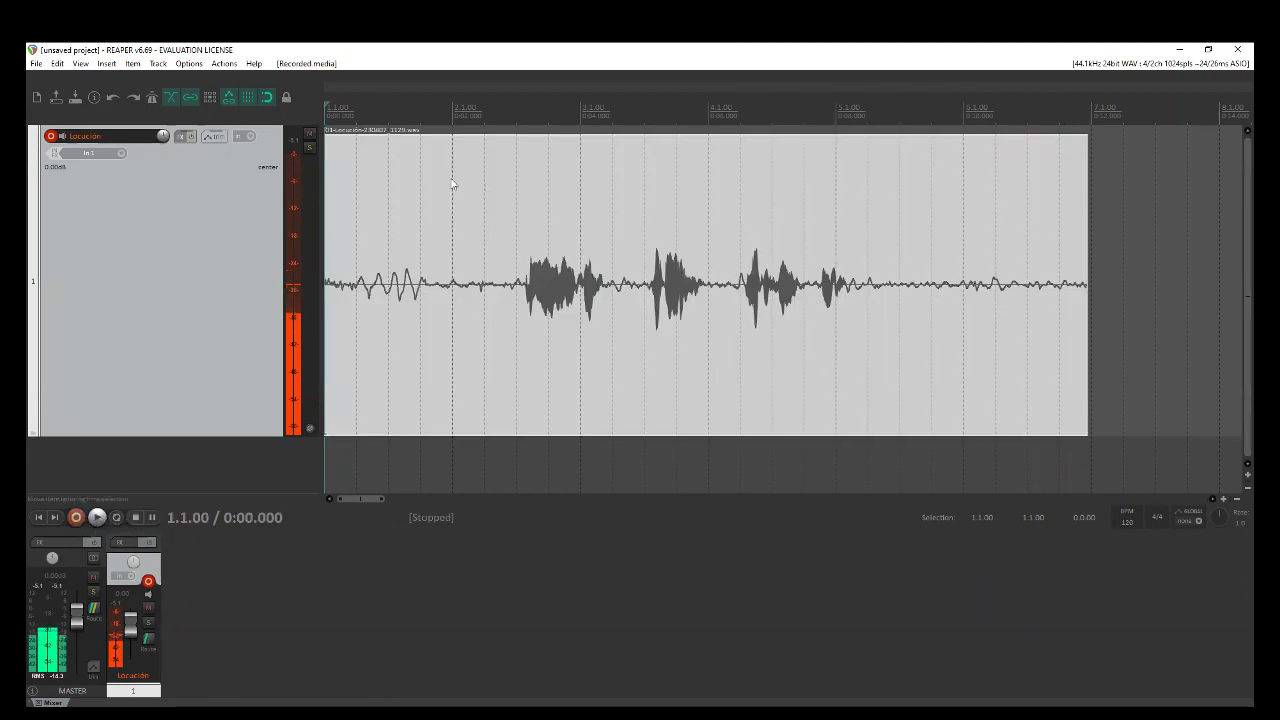
left_click(521, 270)
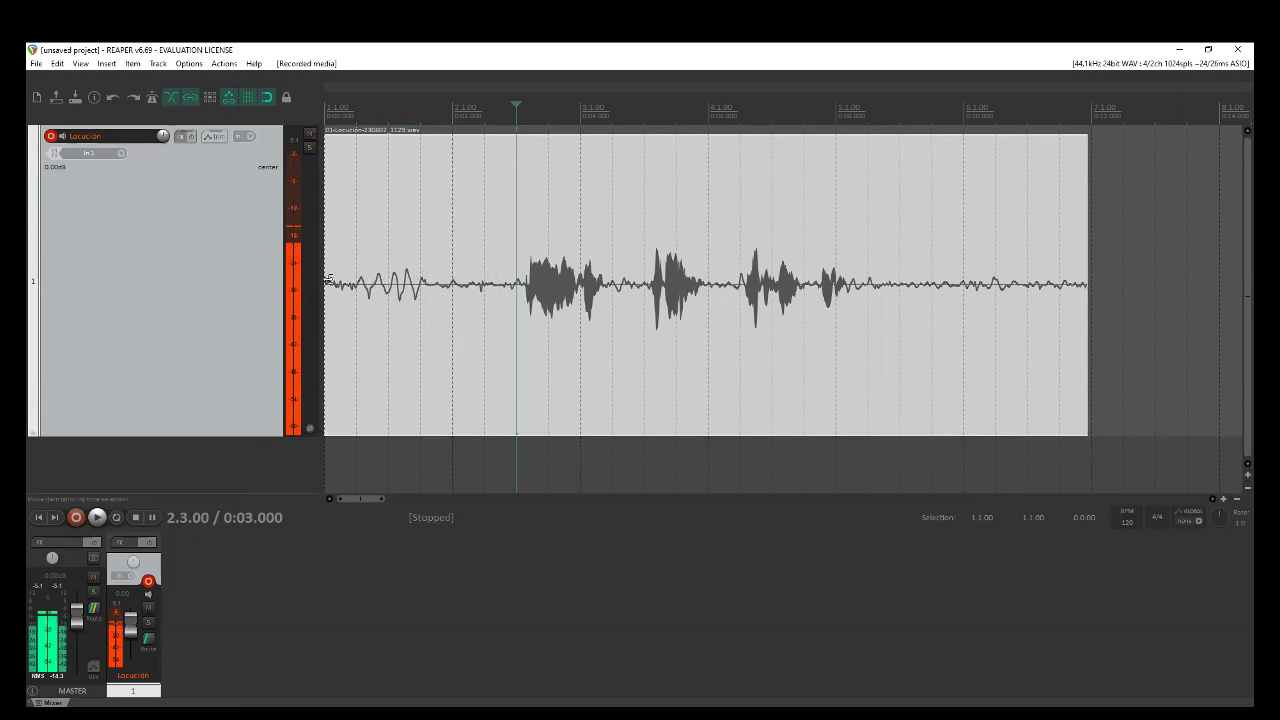
left_click(854, 270)
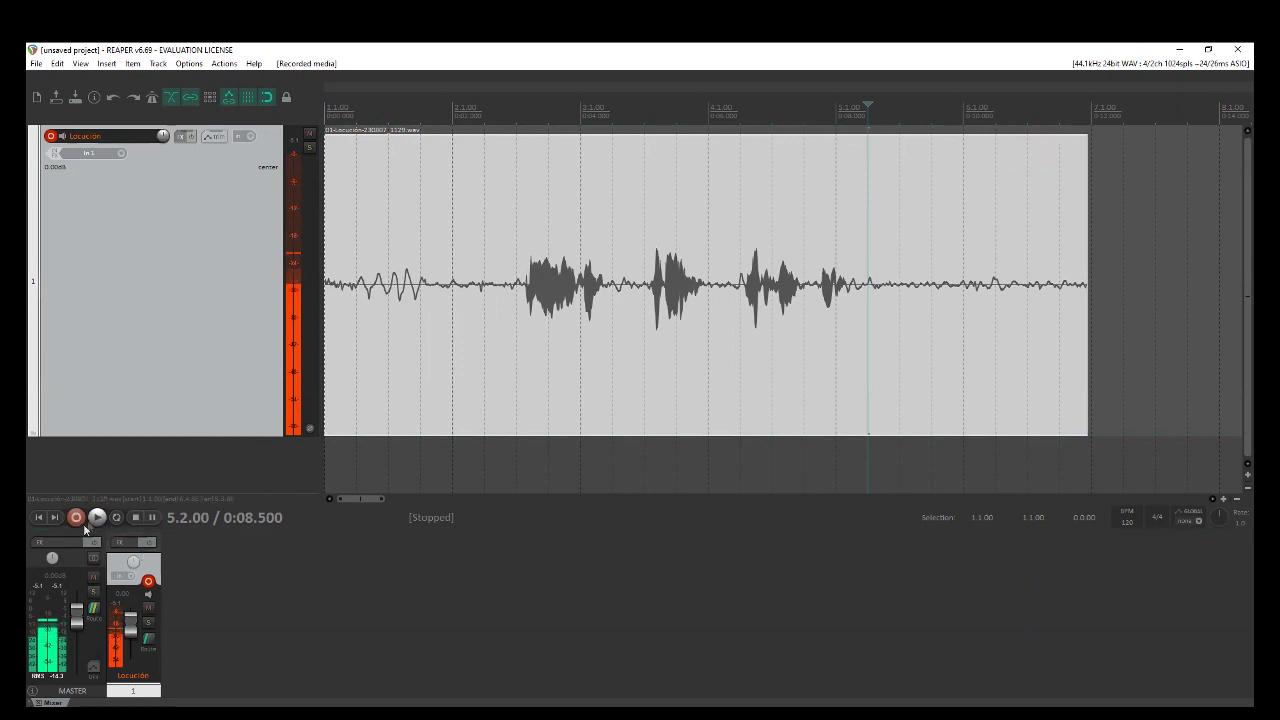
left_click(38, 517)
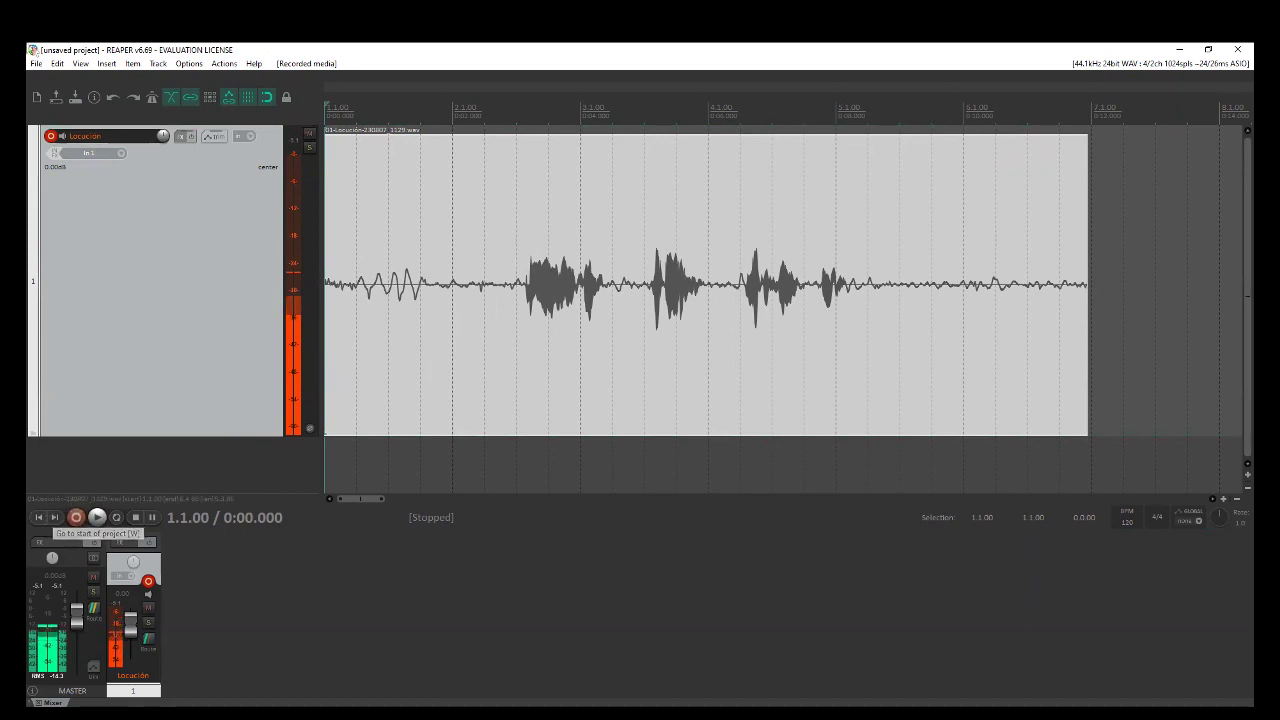
Disarm the Locución track, play its recording from the project start and stop playback.
left_click(51, 136)
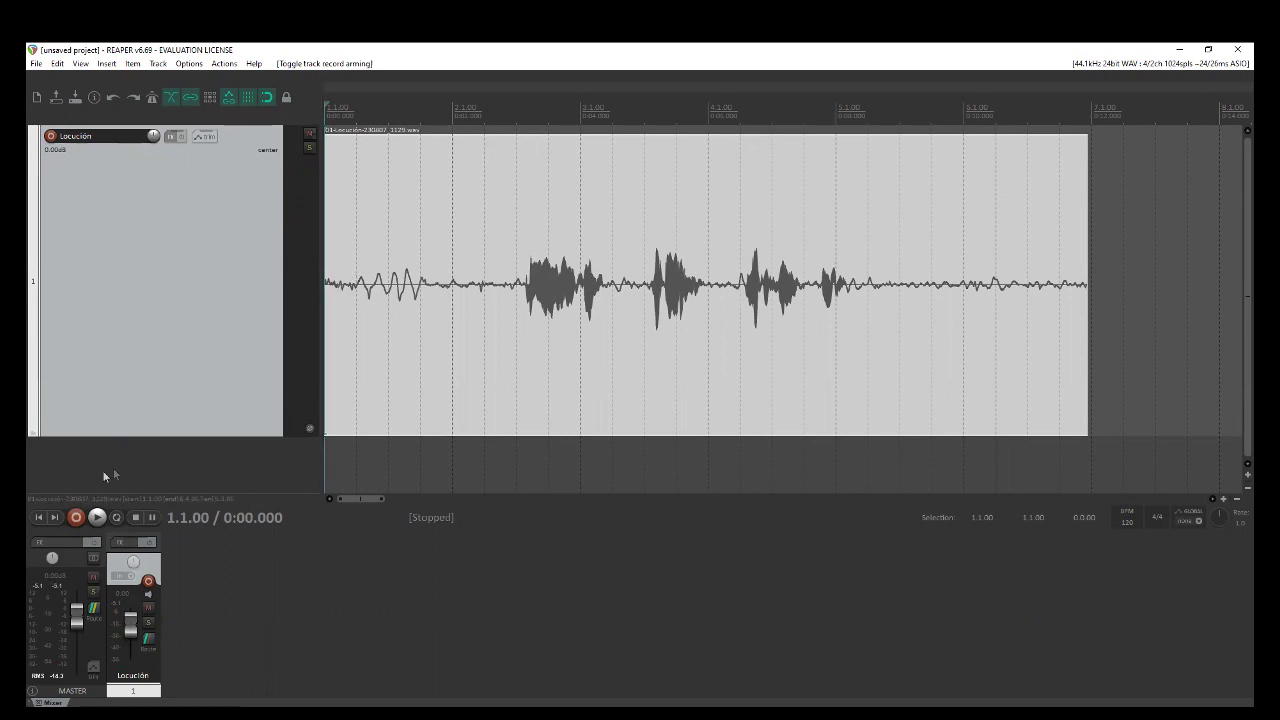
left_click(505, 248)
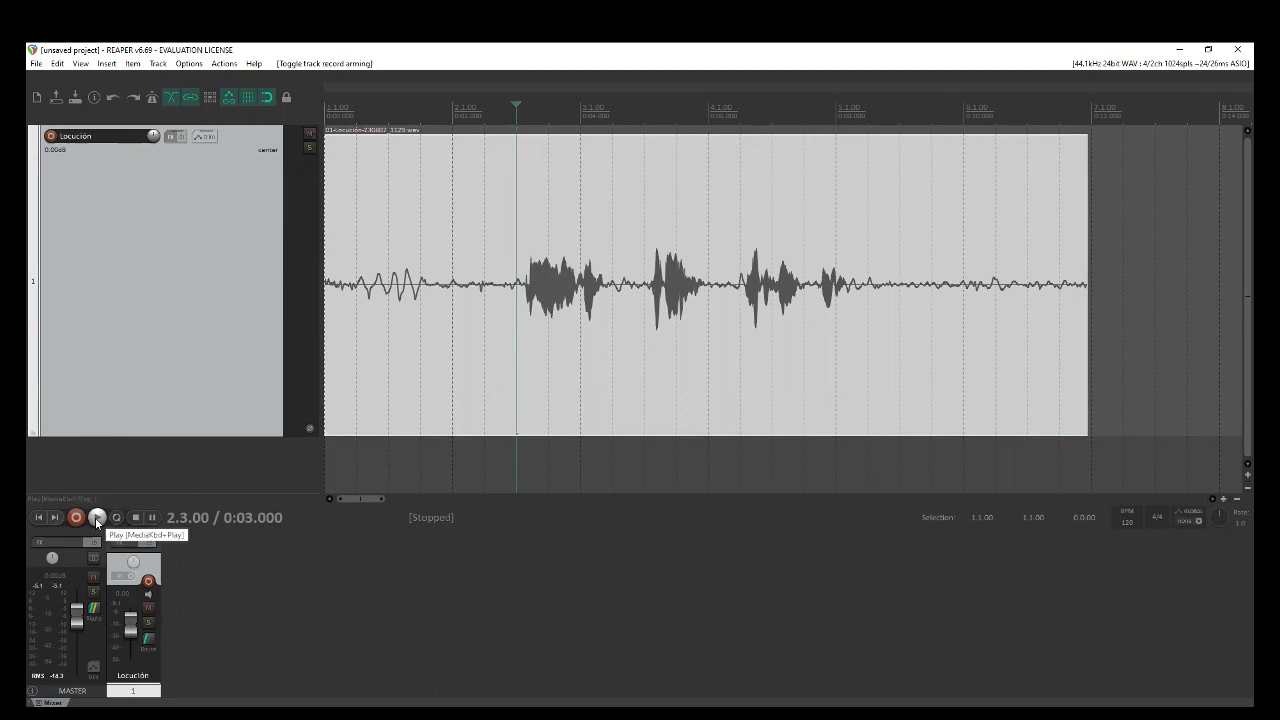
left_click(38, 517)
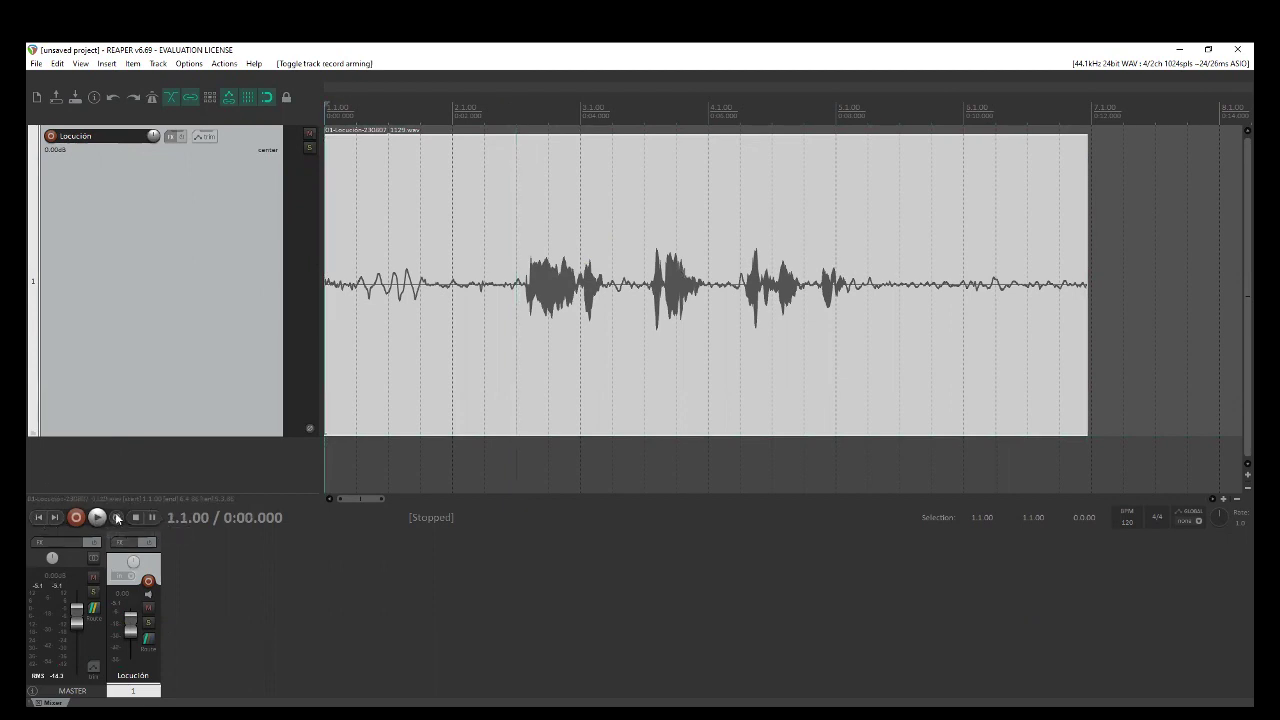
left_click(98, 517)
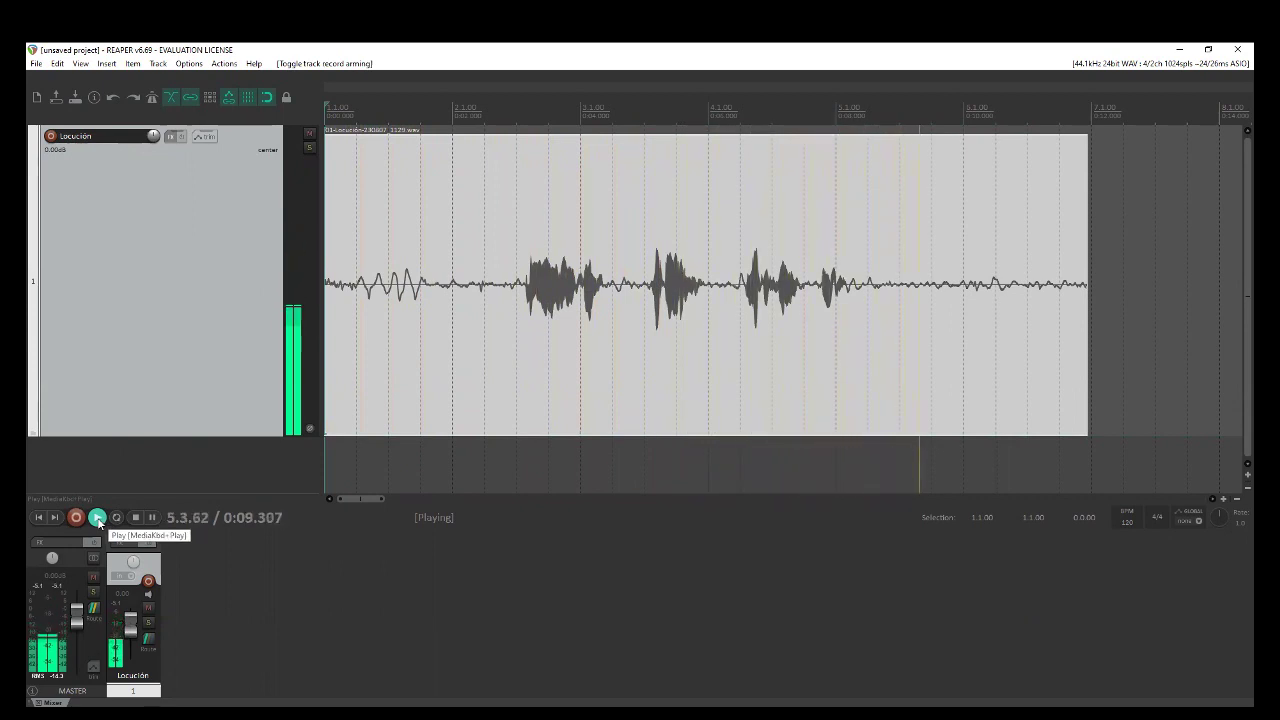
left_click(133, 518)
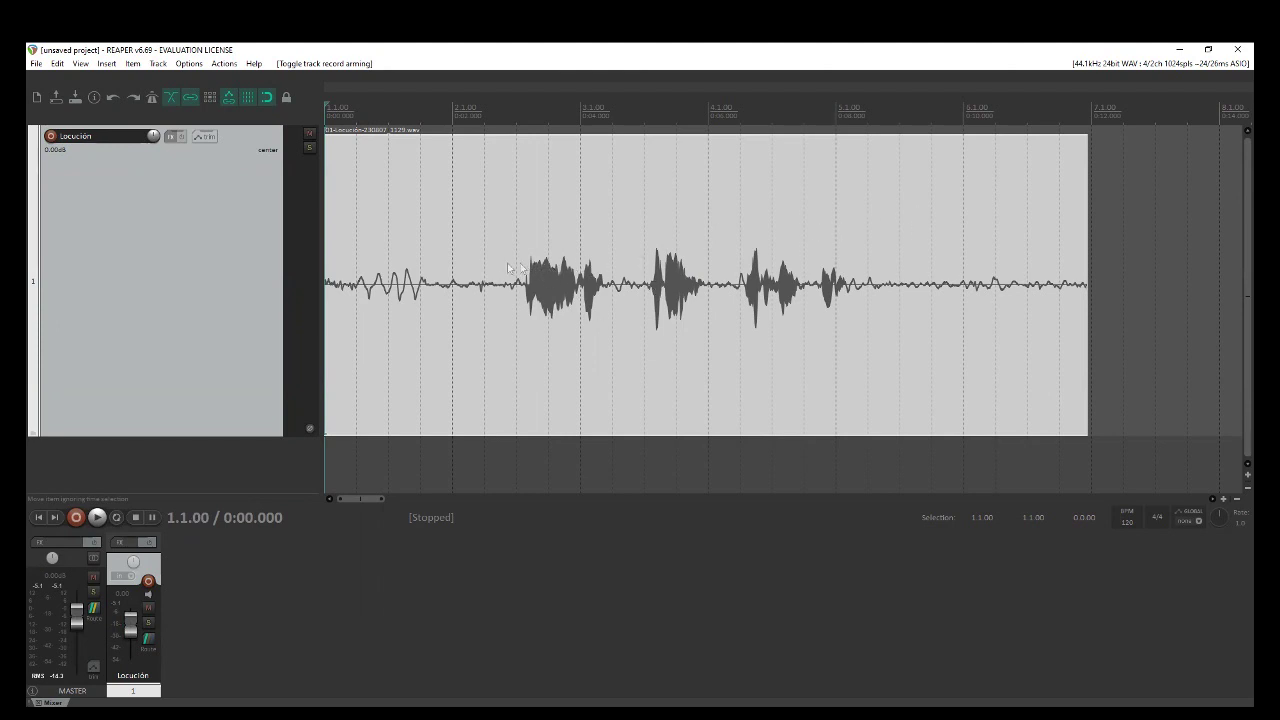
left_click(1090, 206)
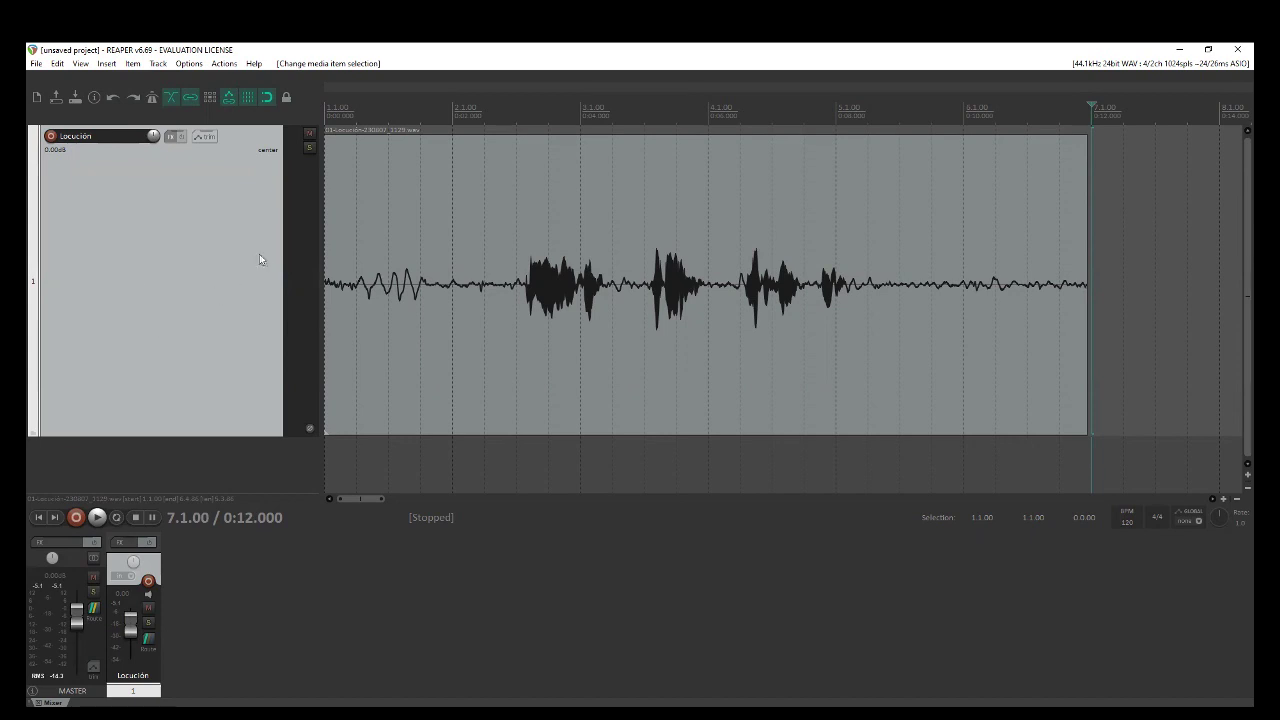
right_click(192, 445)
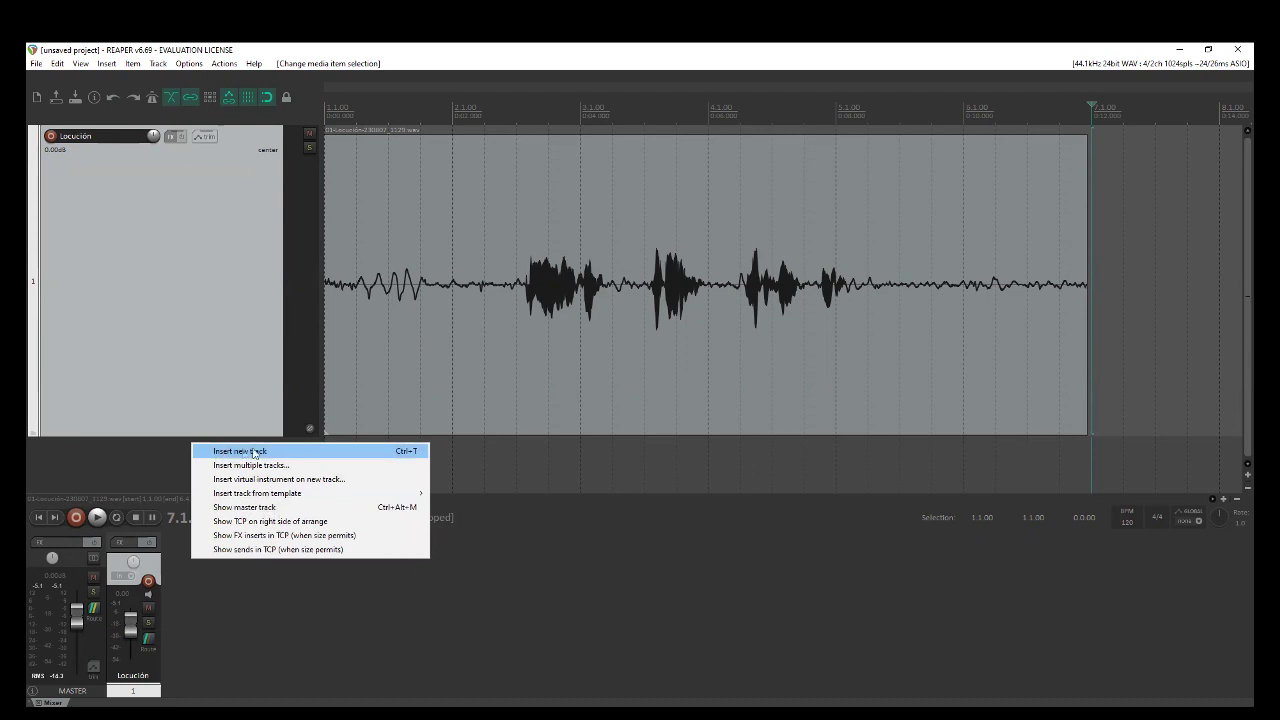
left_click(166, 454)
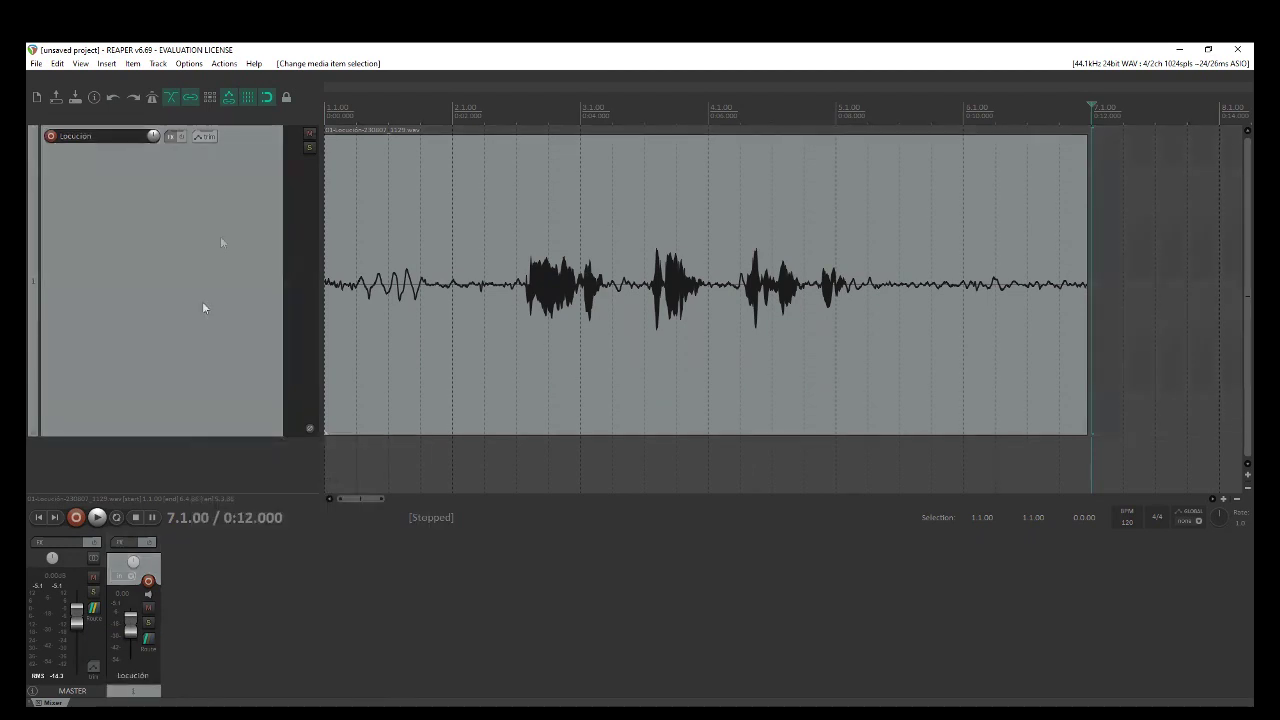
left_click(420, 280)
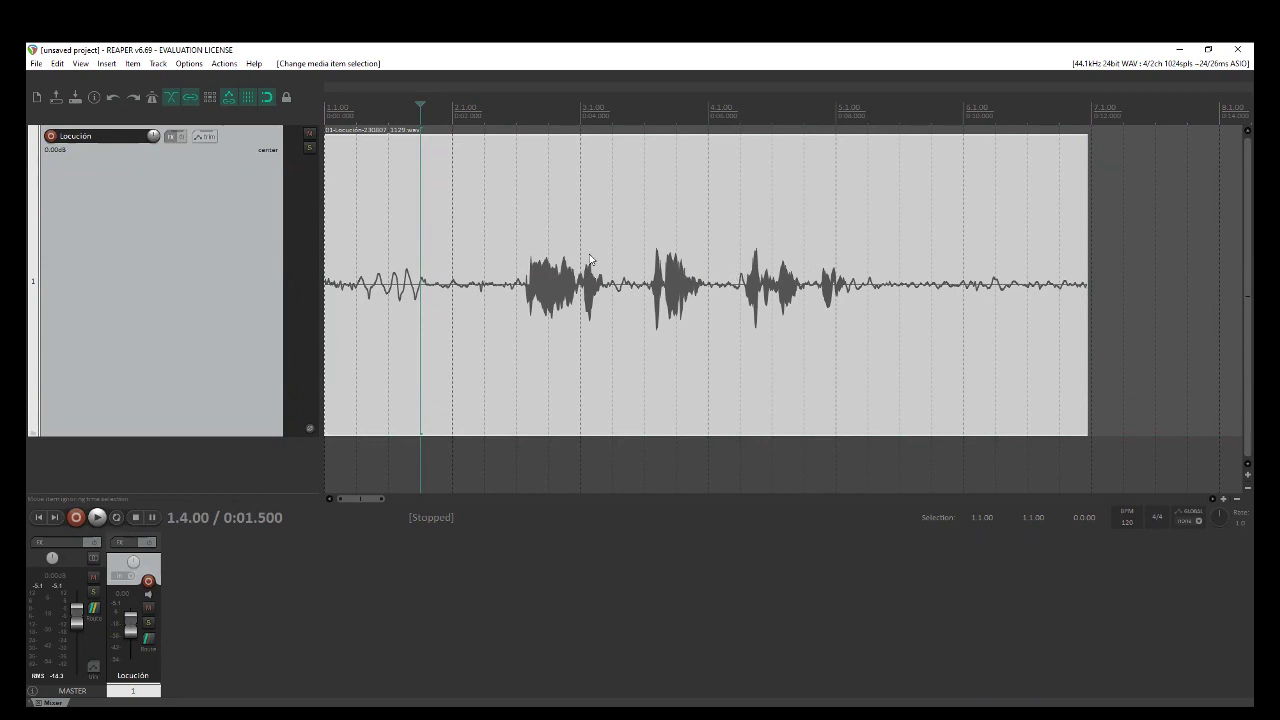
left_click(517, 269)
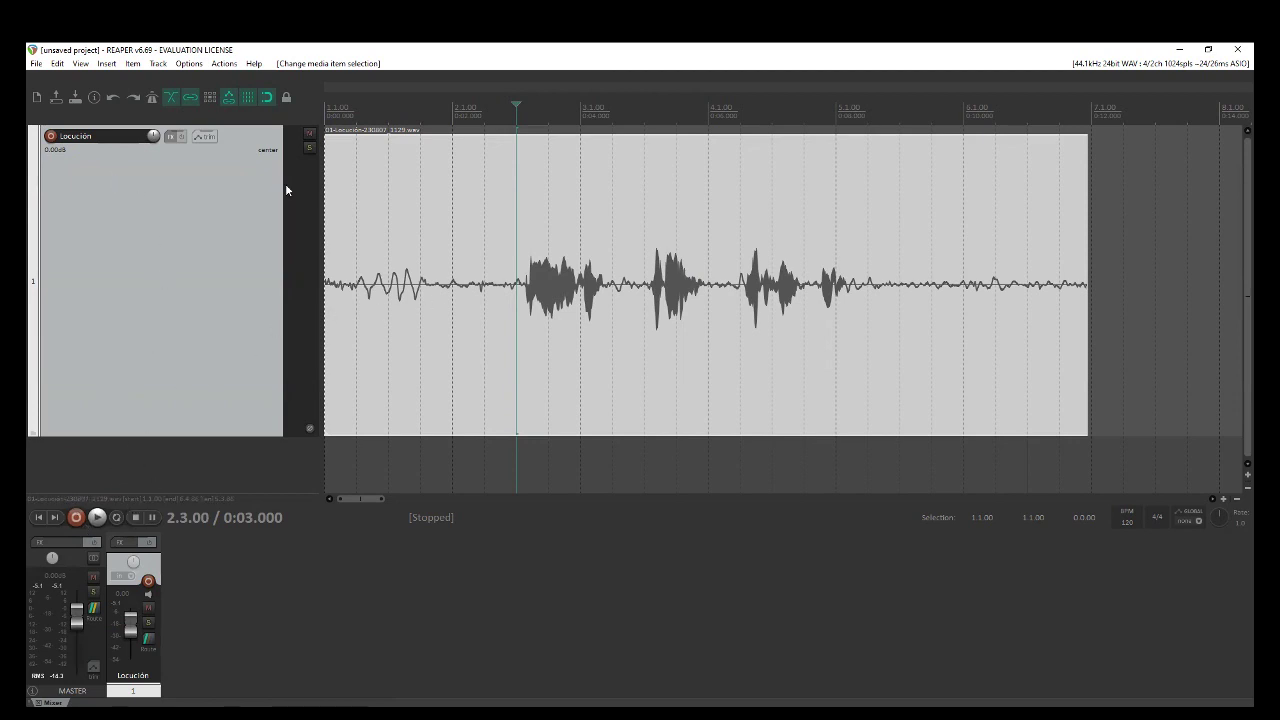
left_click(358, 209)
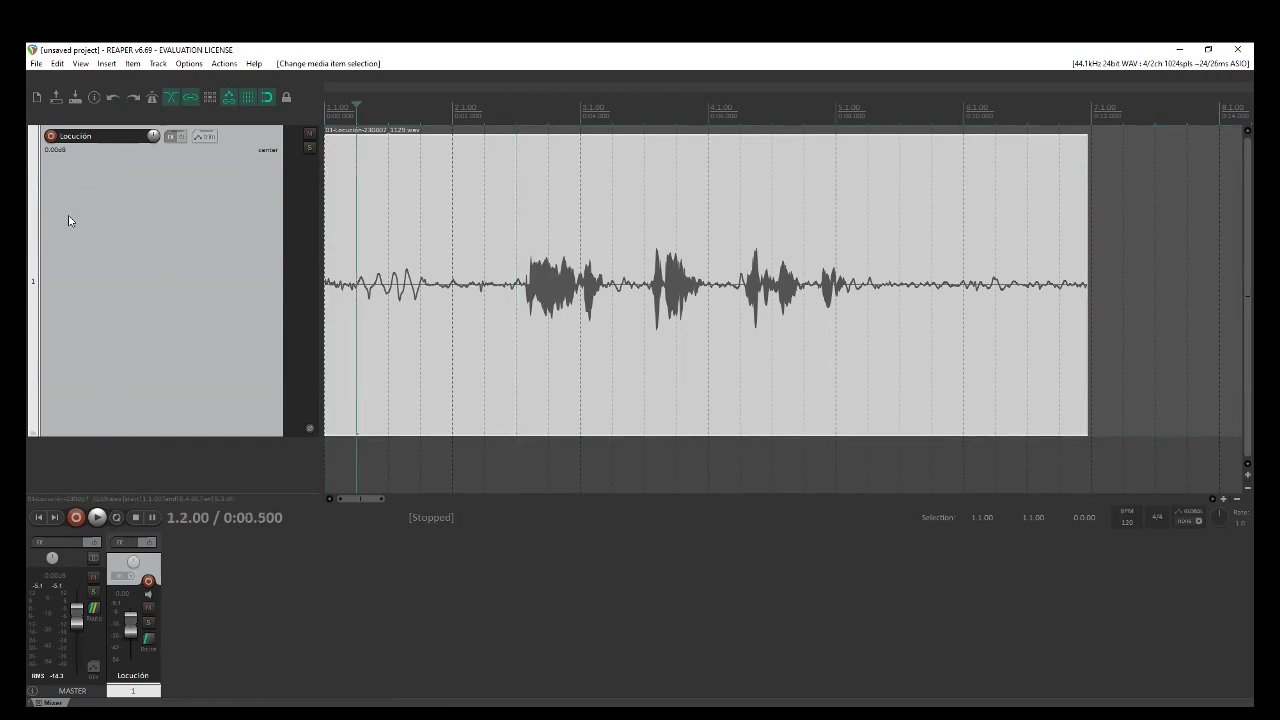
Open the render settings with the Locución track selected and set the render source to Selected tracks (stems).
left_click(163, 411, "ctrl")
left_click(163, 411)
left_click(40, 64)
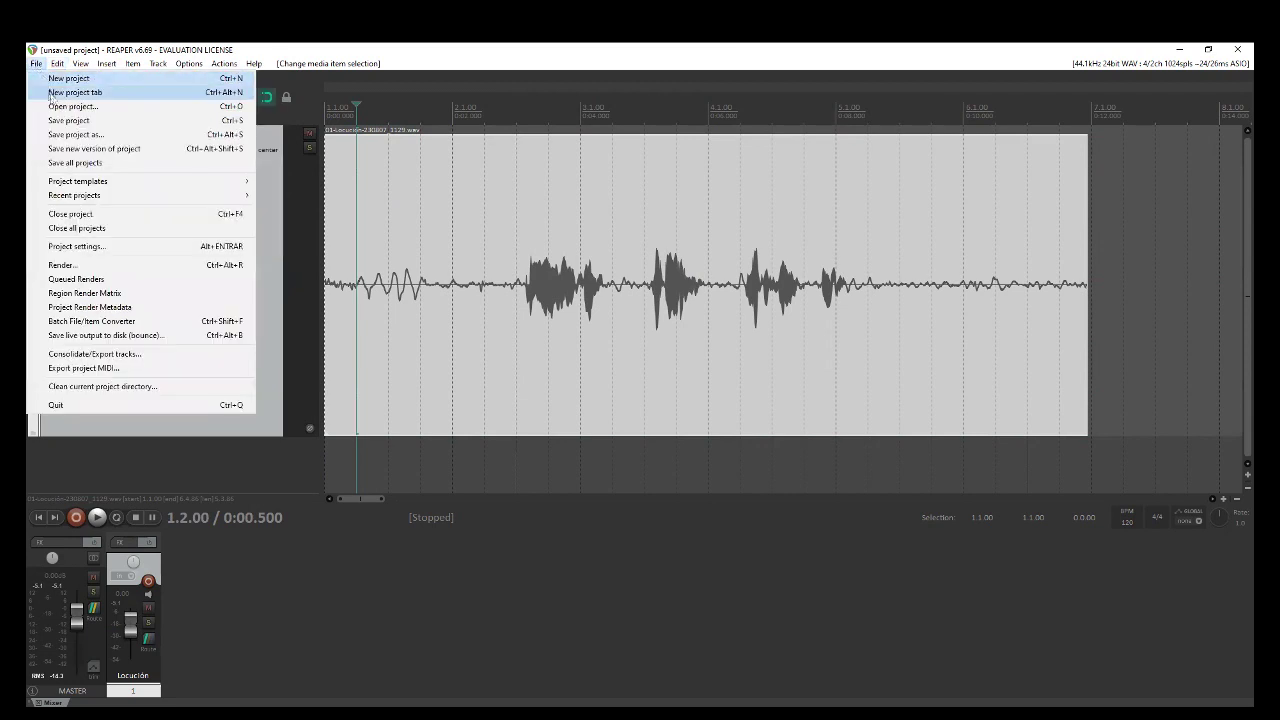
left_click(62, 265)
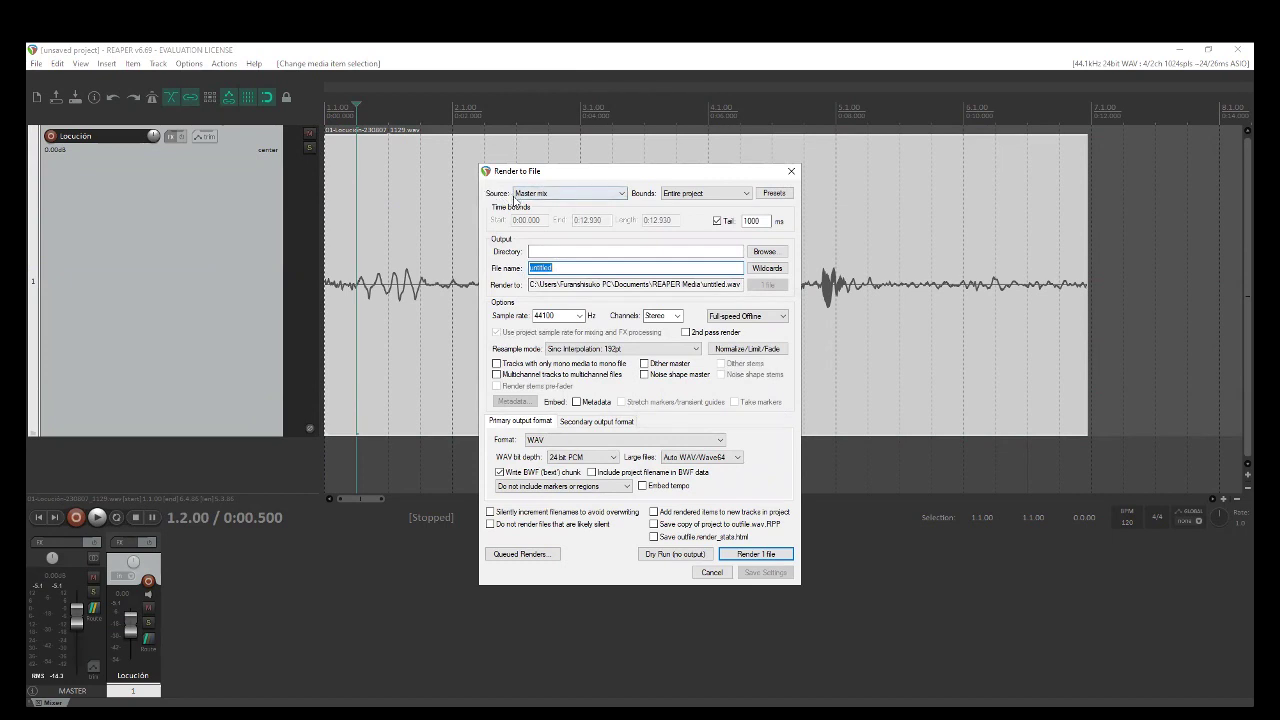
left_click(544, 196)
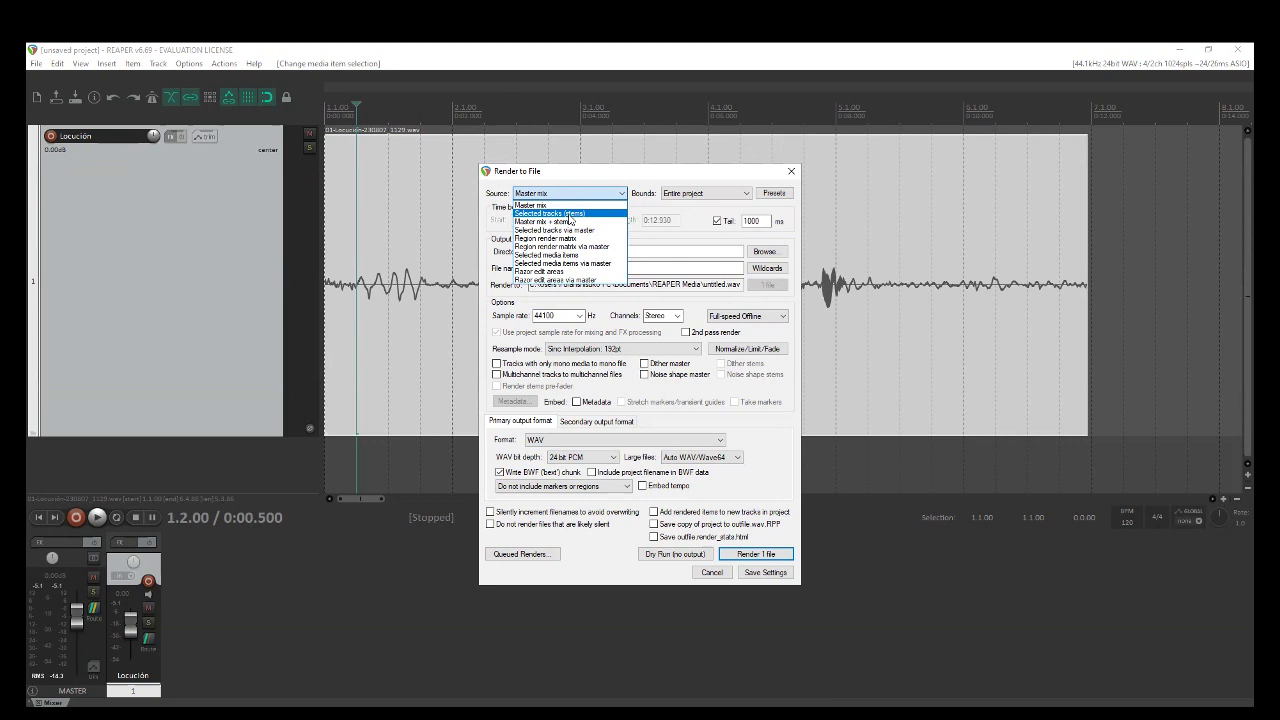
left_click(556, 213)
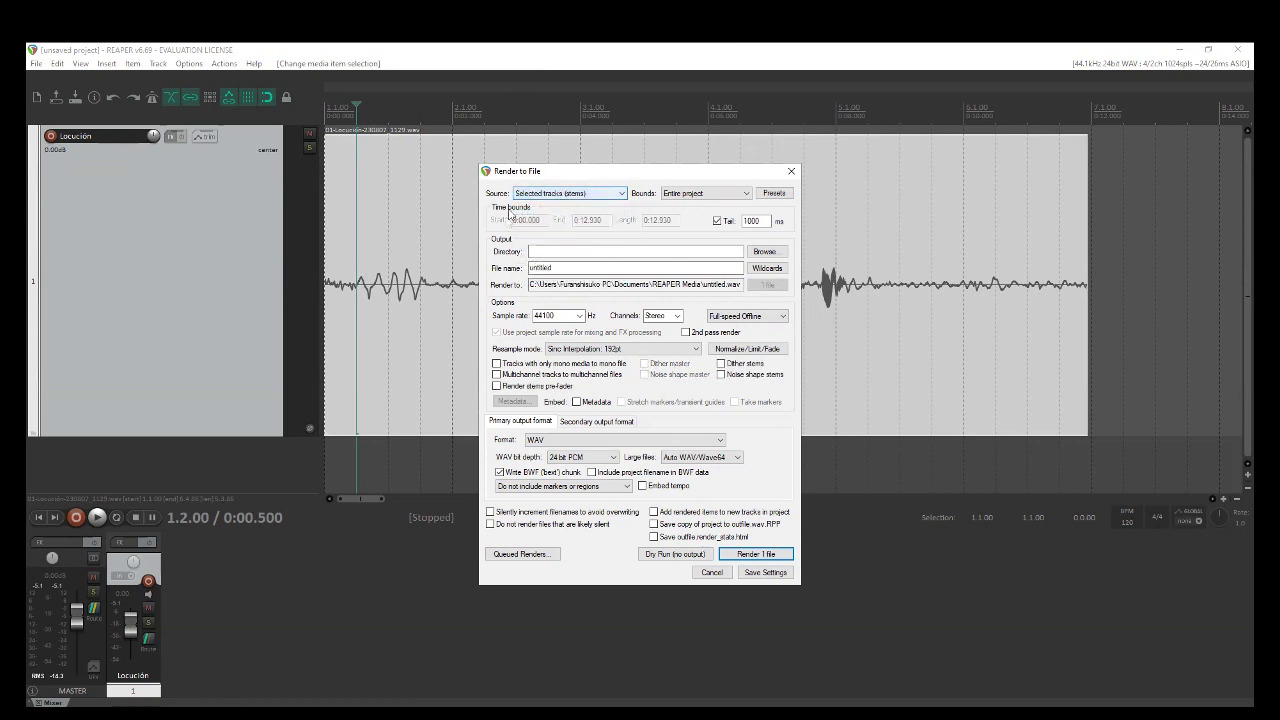
left_click(538, 252)
left_click(540, 268)
double_click(540, 268)
left_click(565, 251)
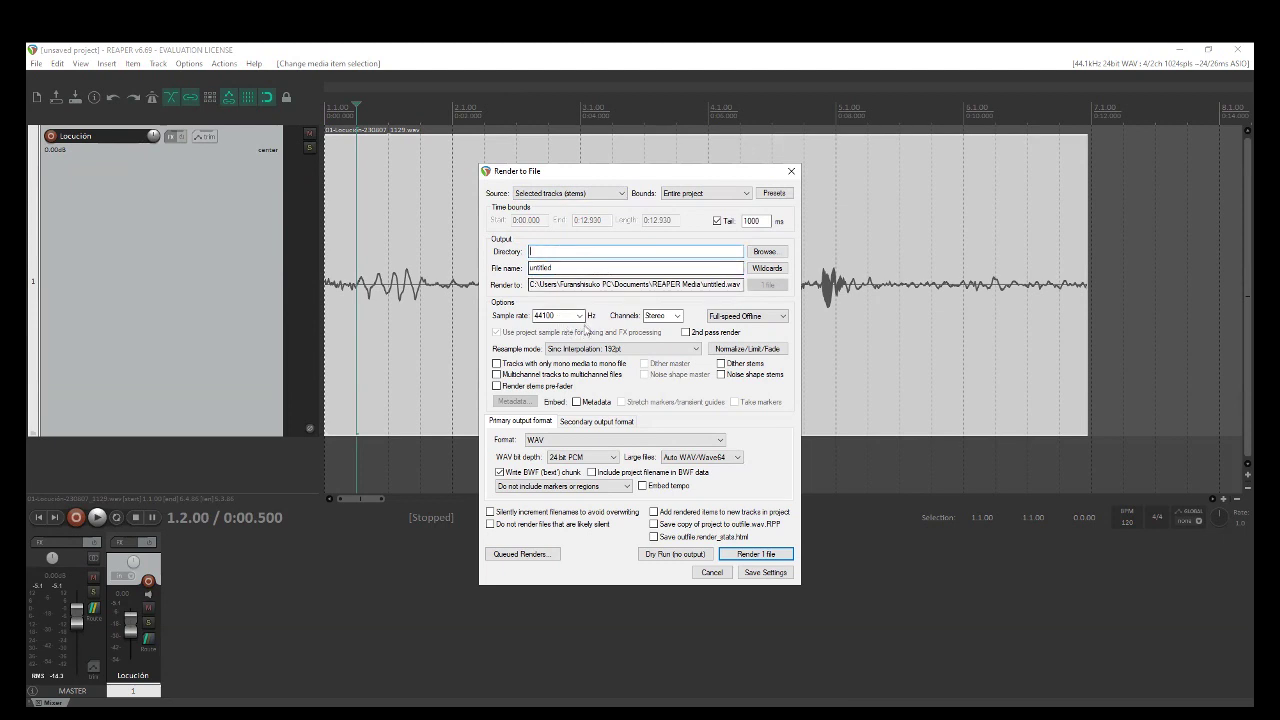
Set the render channels to Mono, keeping the 44100 Hz sample rate and 24 bit PCM WAV depth.
left_click(579, 317)
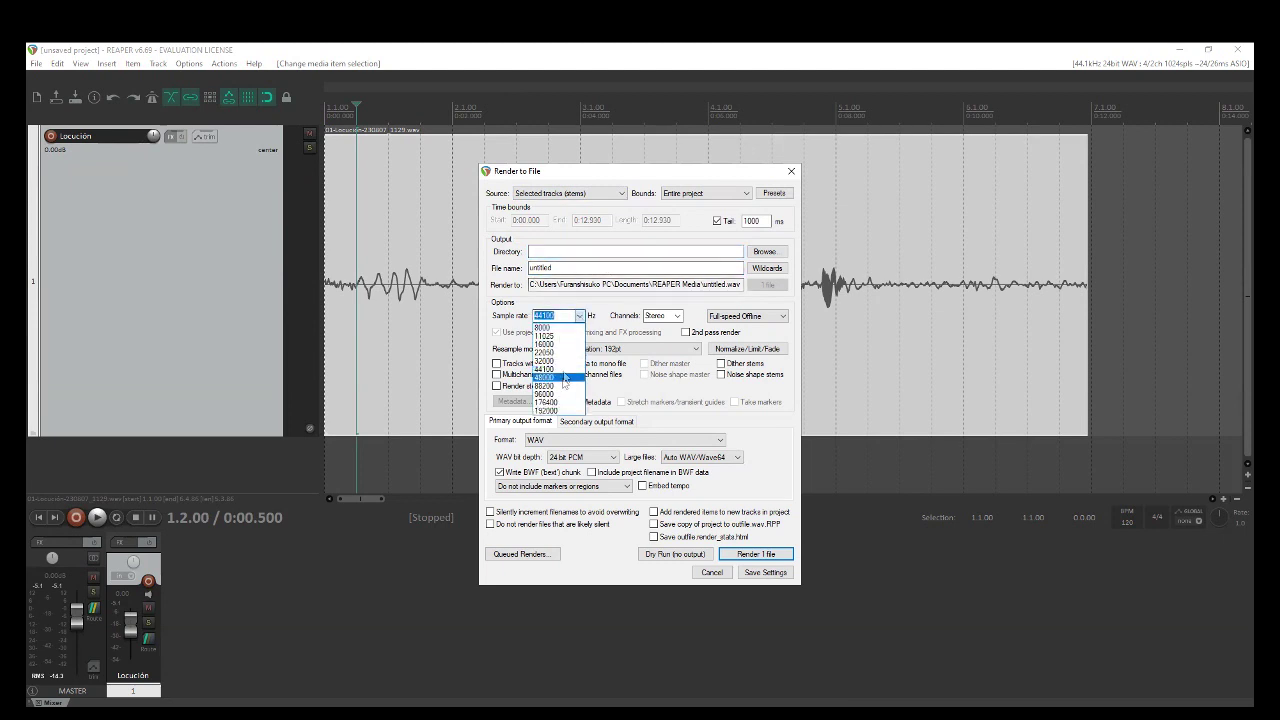
left_click(604, 314)
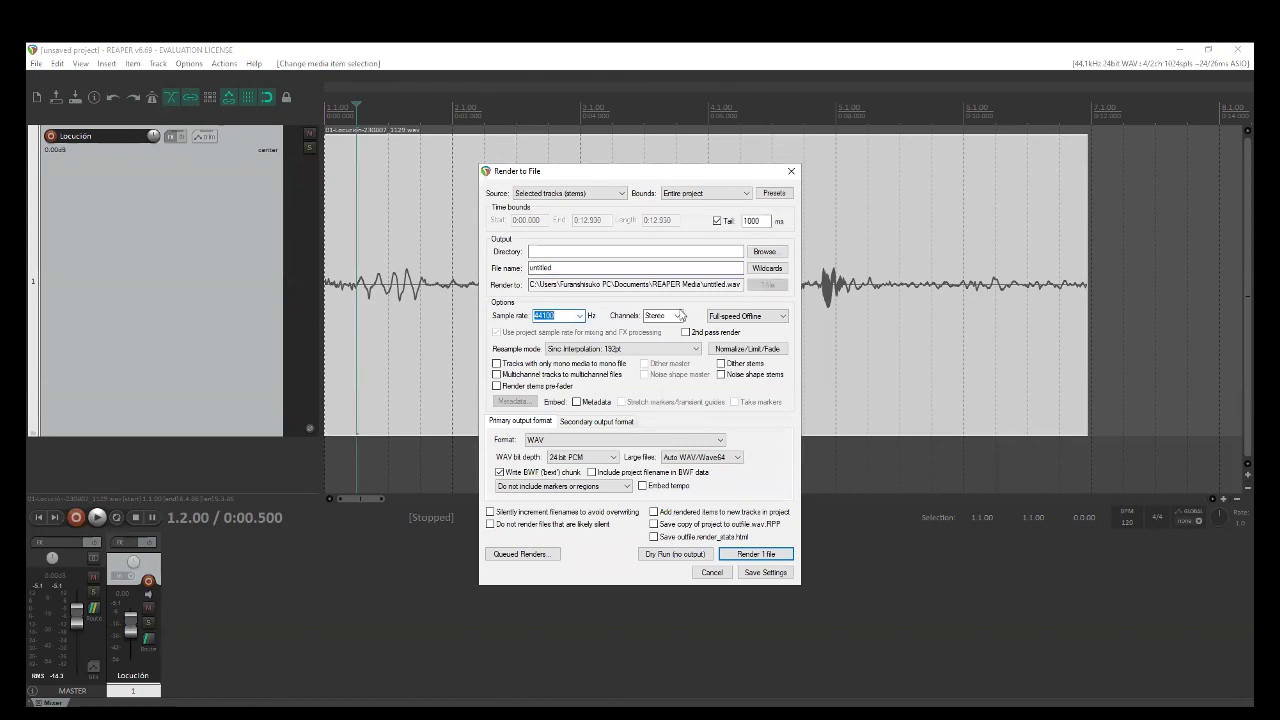
left_click(680, 316)
left_click(664, 325)
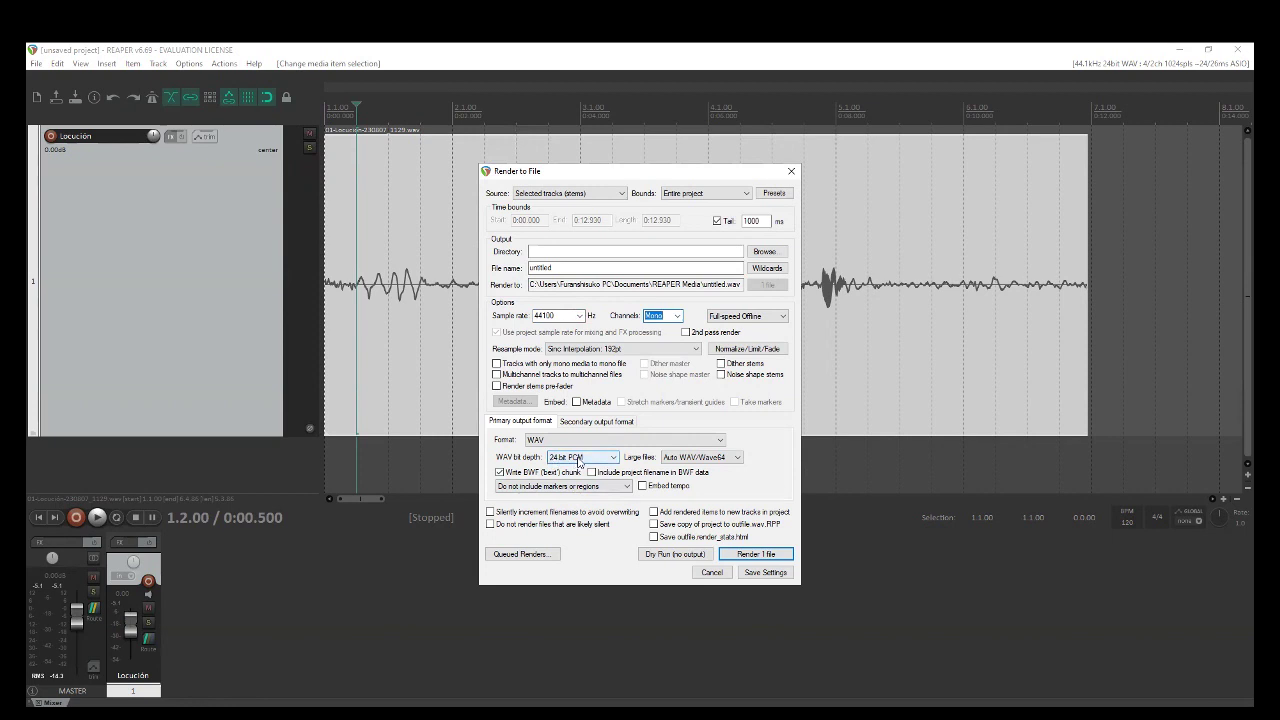
left_click(578, 460)
left_click(572, 458)
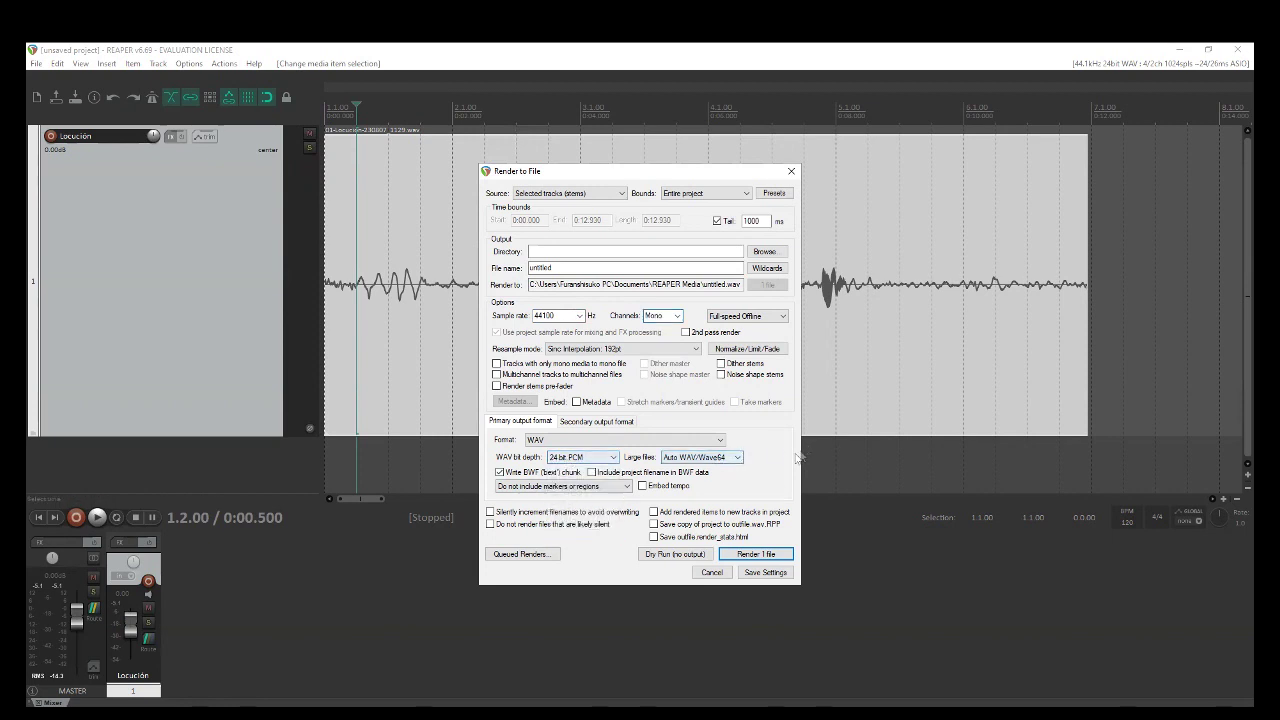